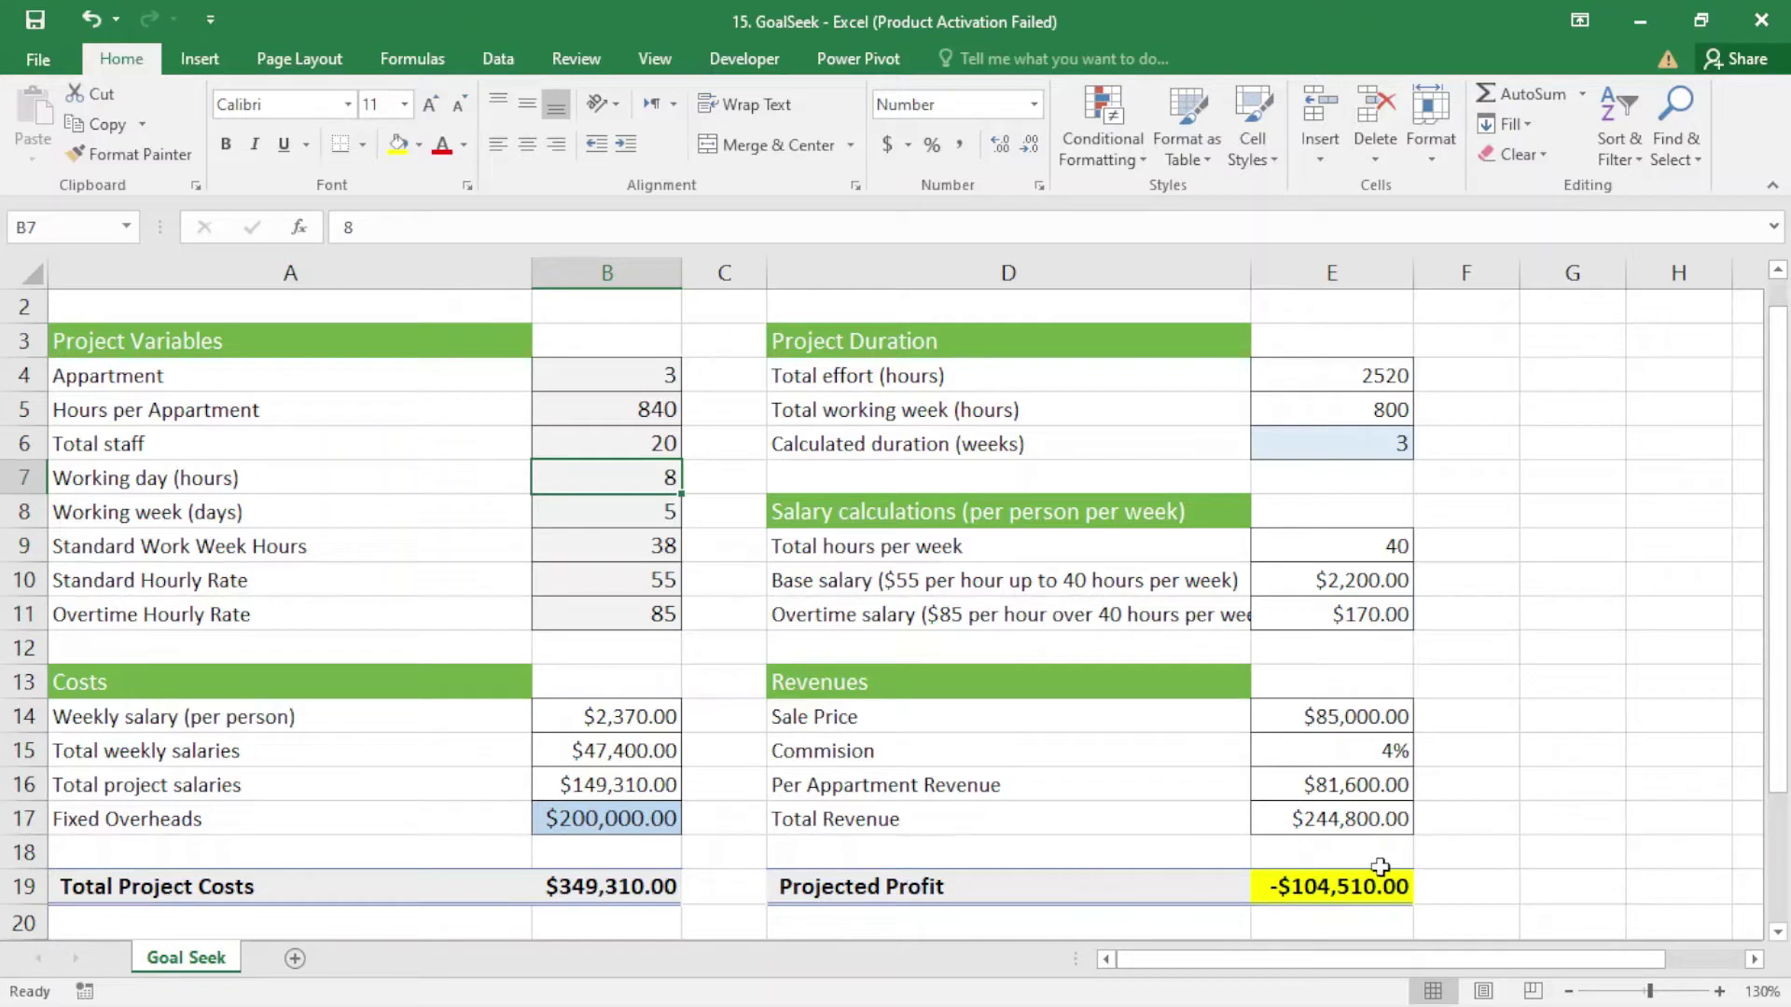
Review the Projected Profit and Total Revenue formulas and the apartment, staff and hours inputs.
{"action": "left_click", "coordinate": [1303, 889]}
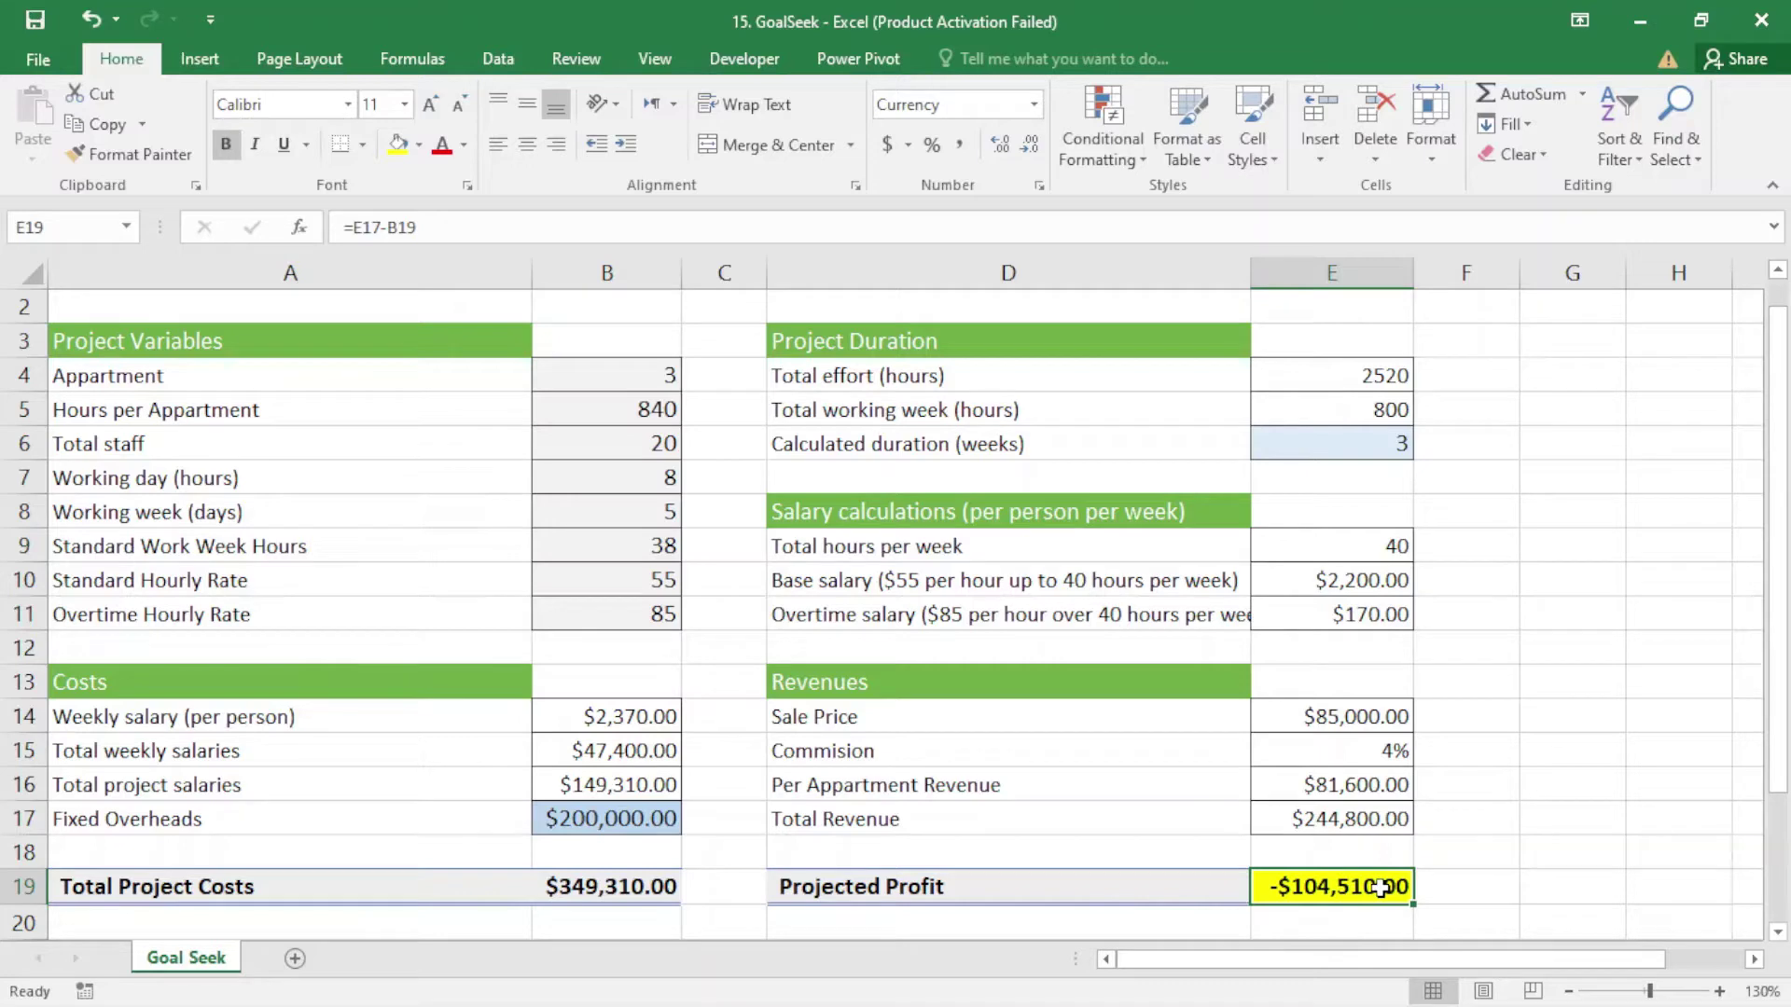
{"action": "left_click", "coordinate": [582, 369]}
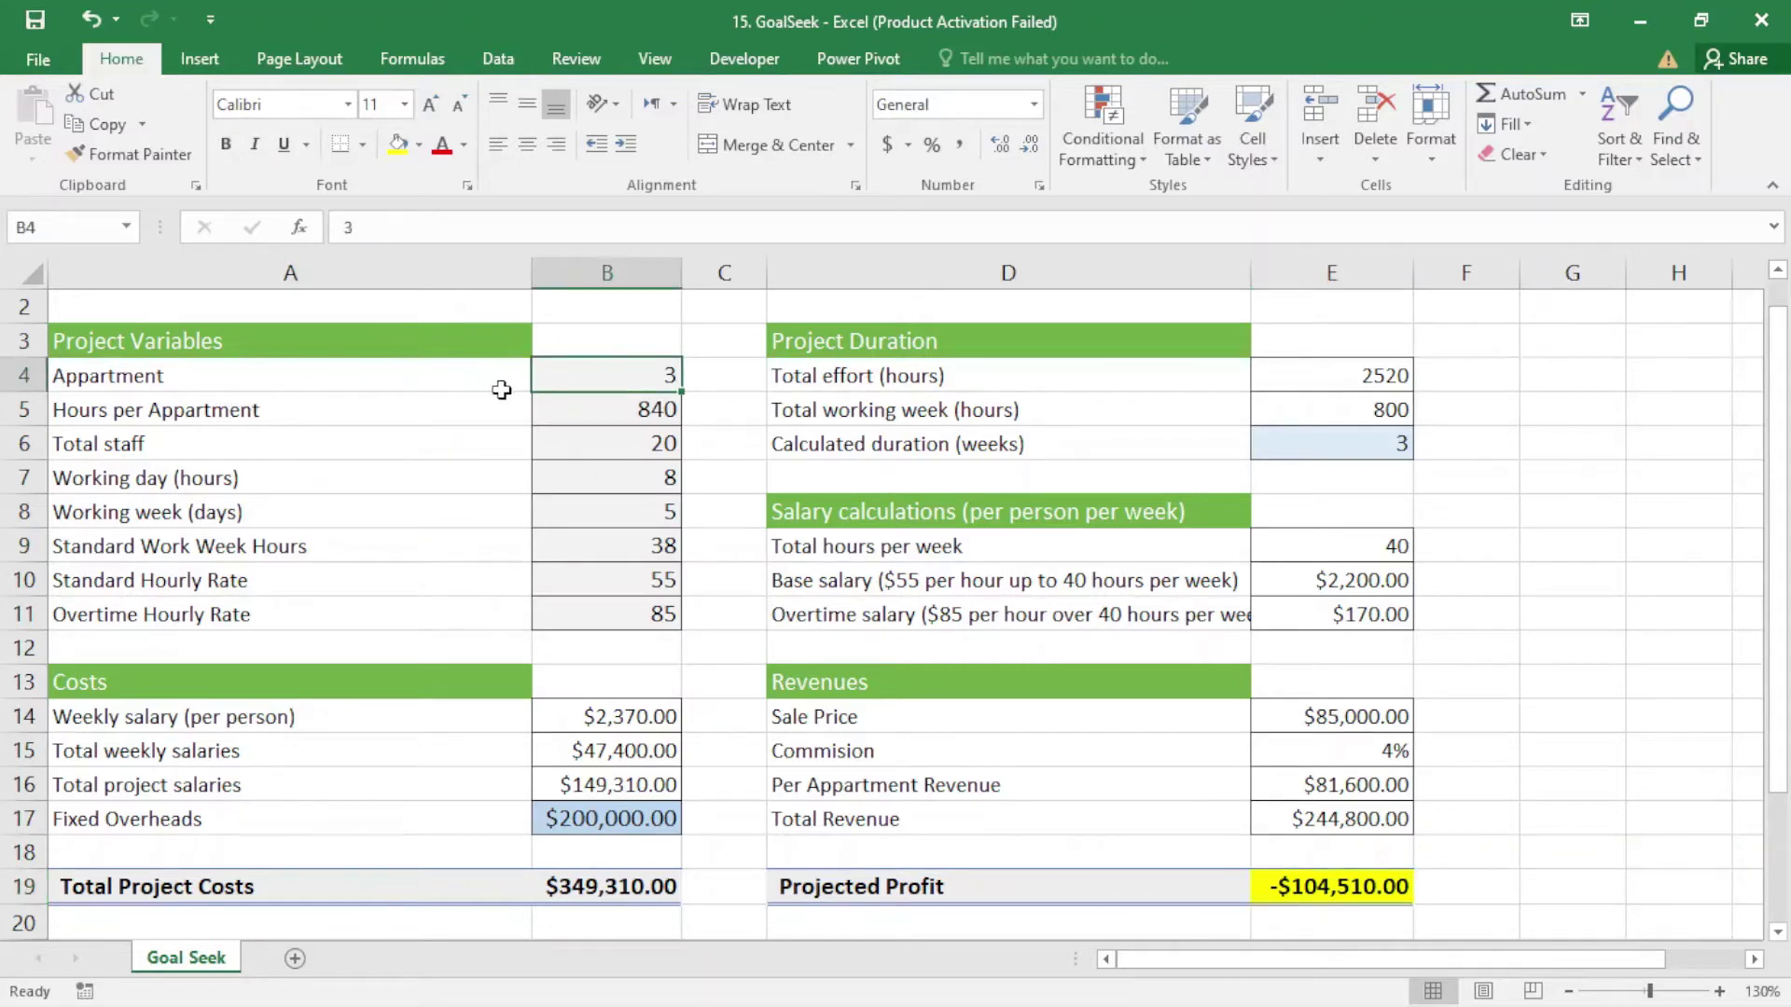
{"action": "left_click", "coordinate": [158, 414]}
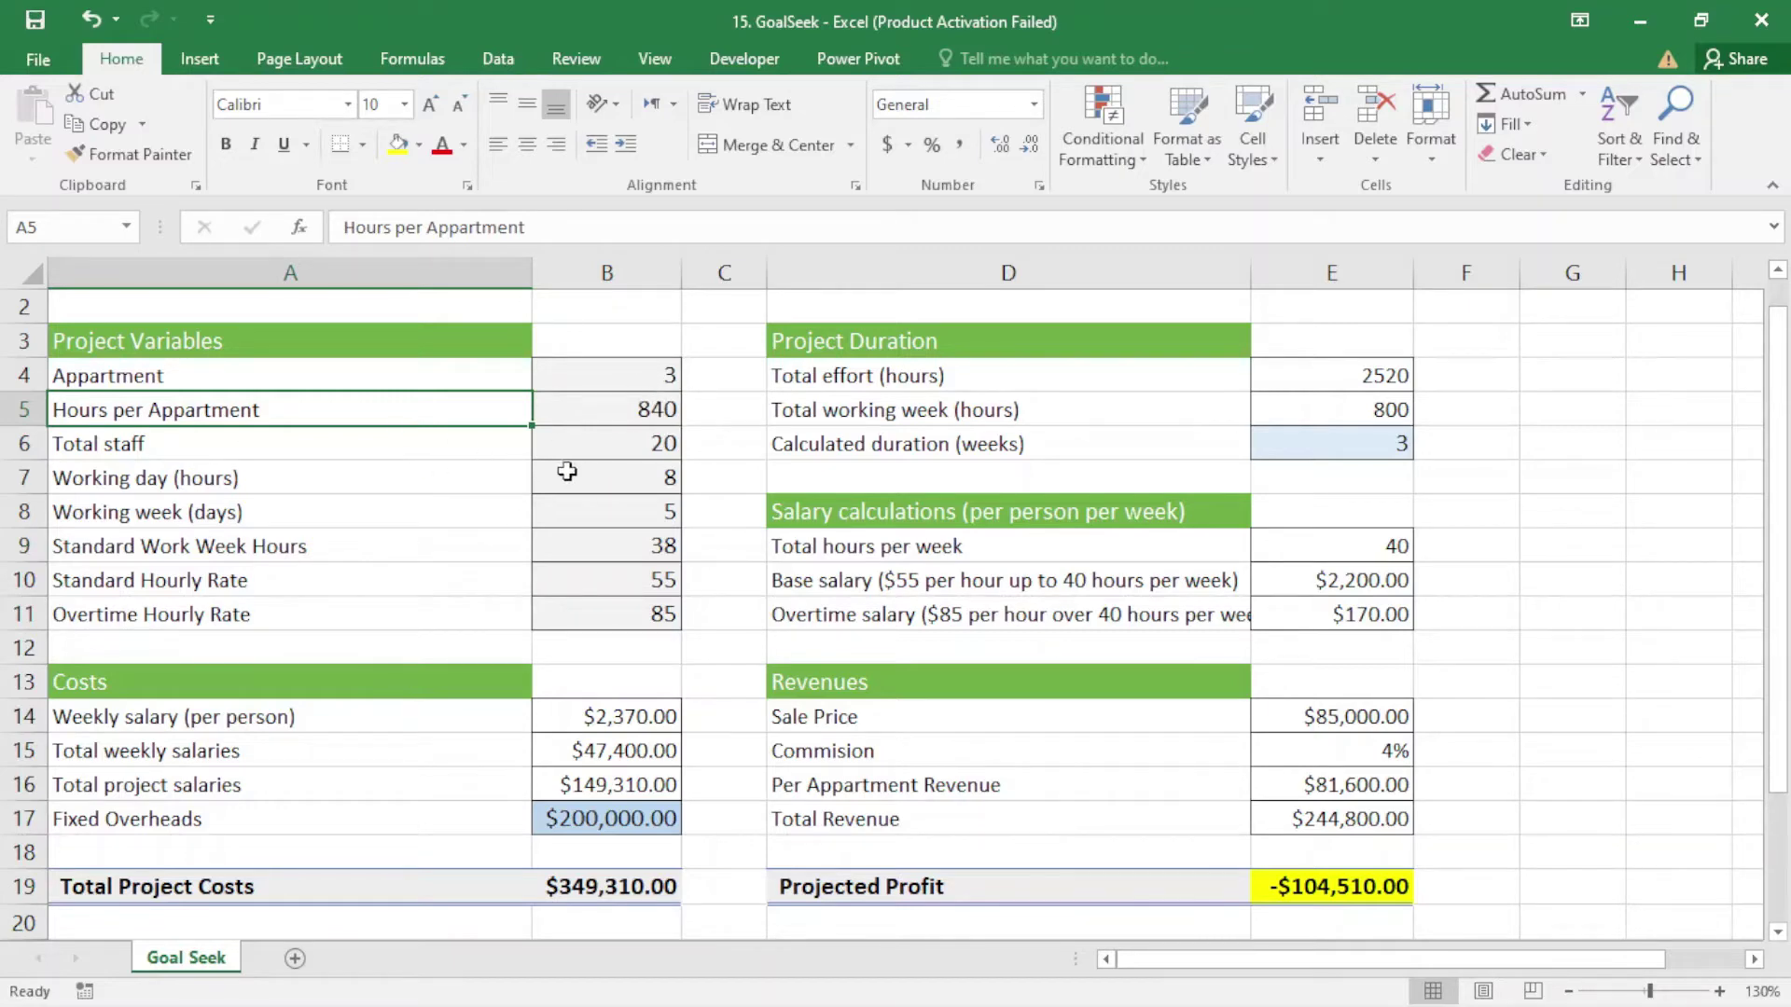
{"action": "left_click", "coordinate": [618, 451]}
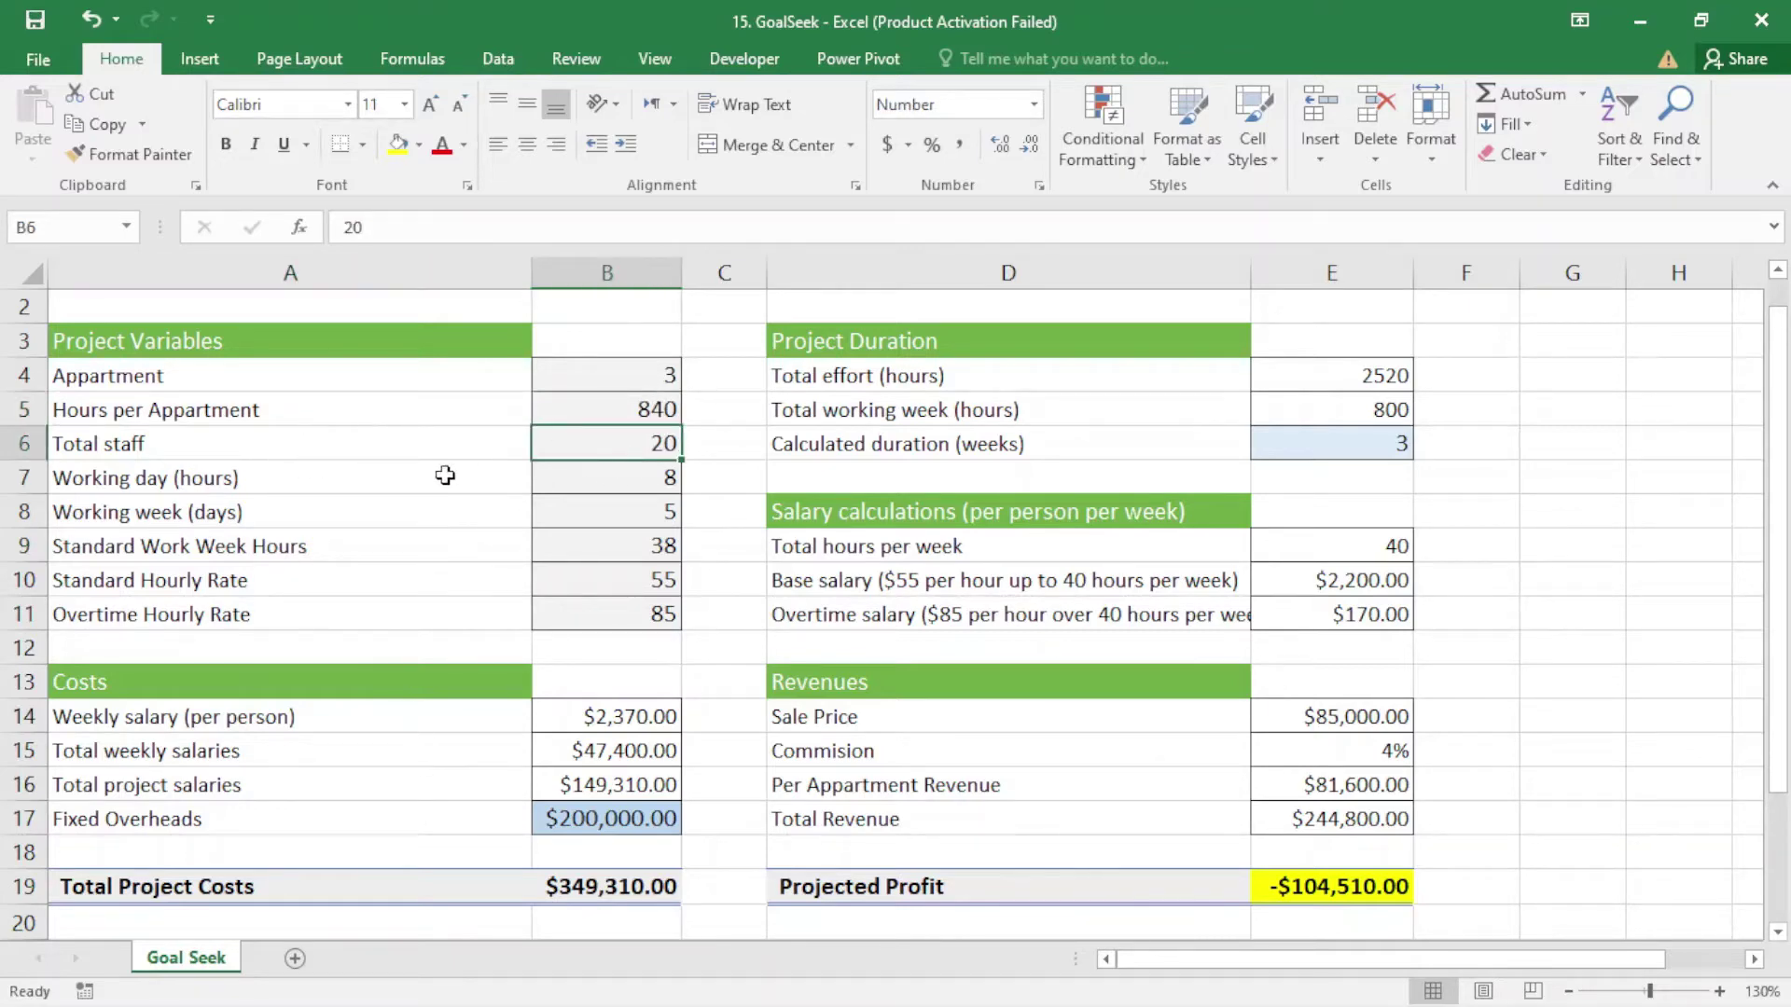
{"action": "left_click", "coordinate": [616, 479]}
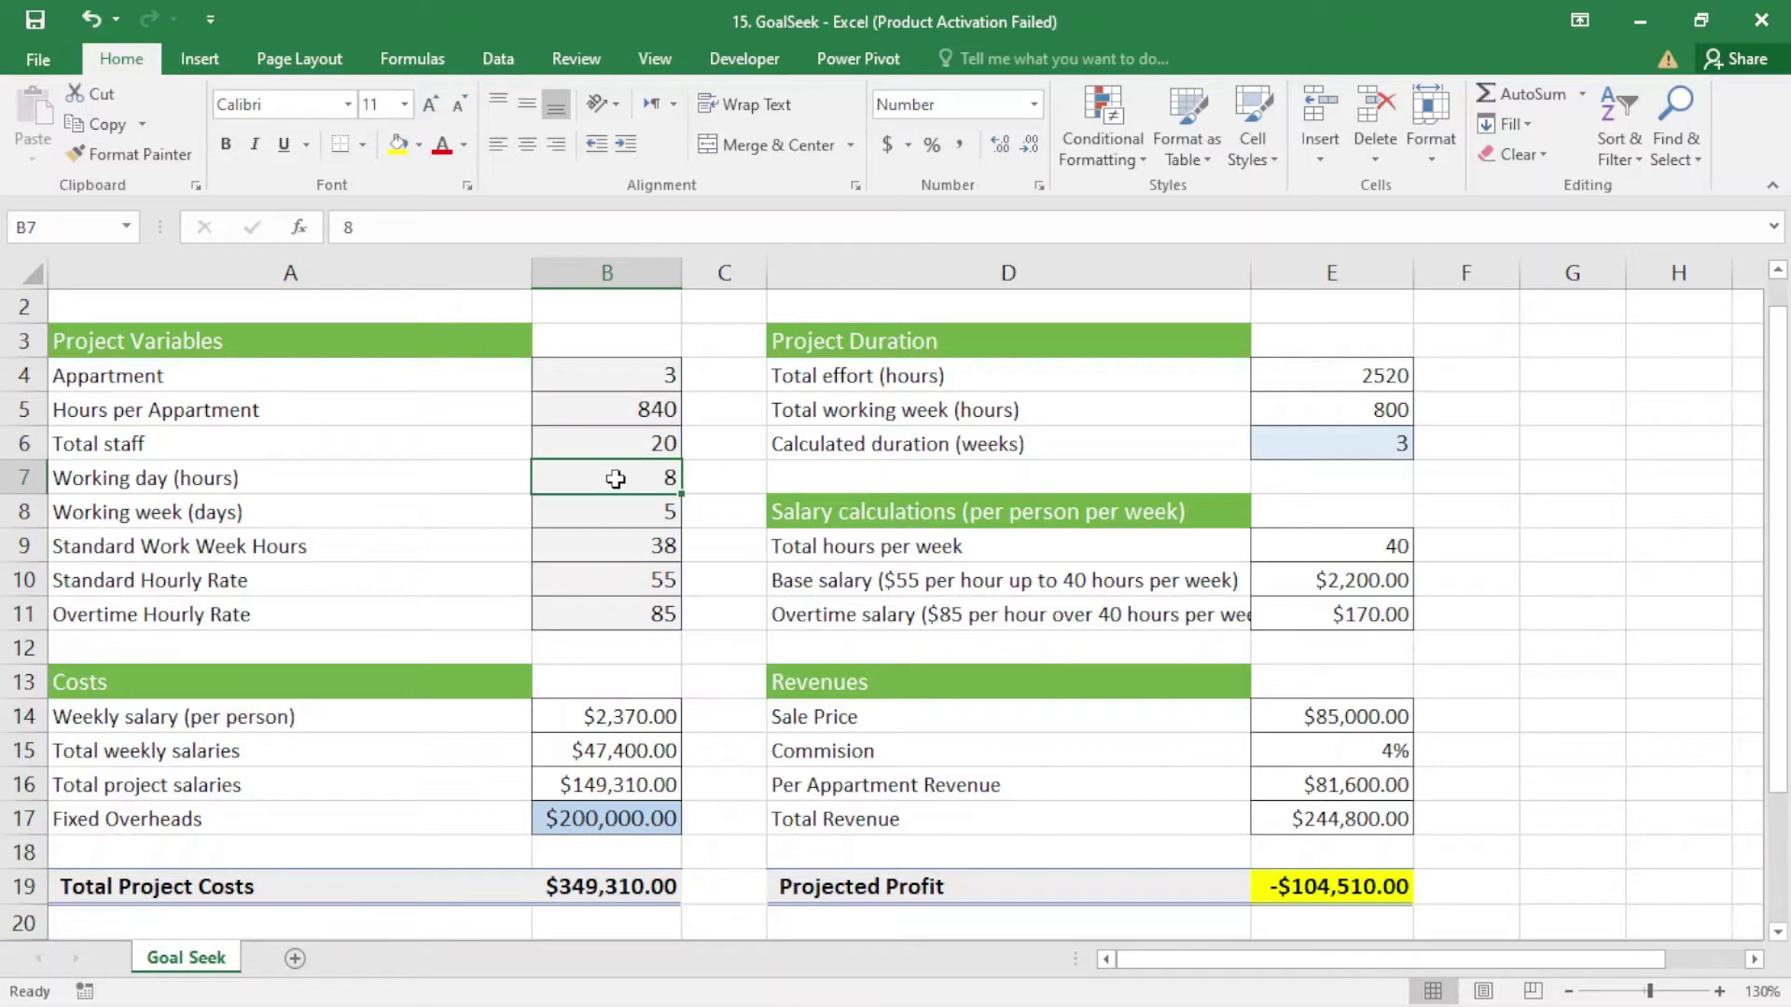
{"action": "left_click", "coordinate": [614, 513]}
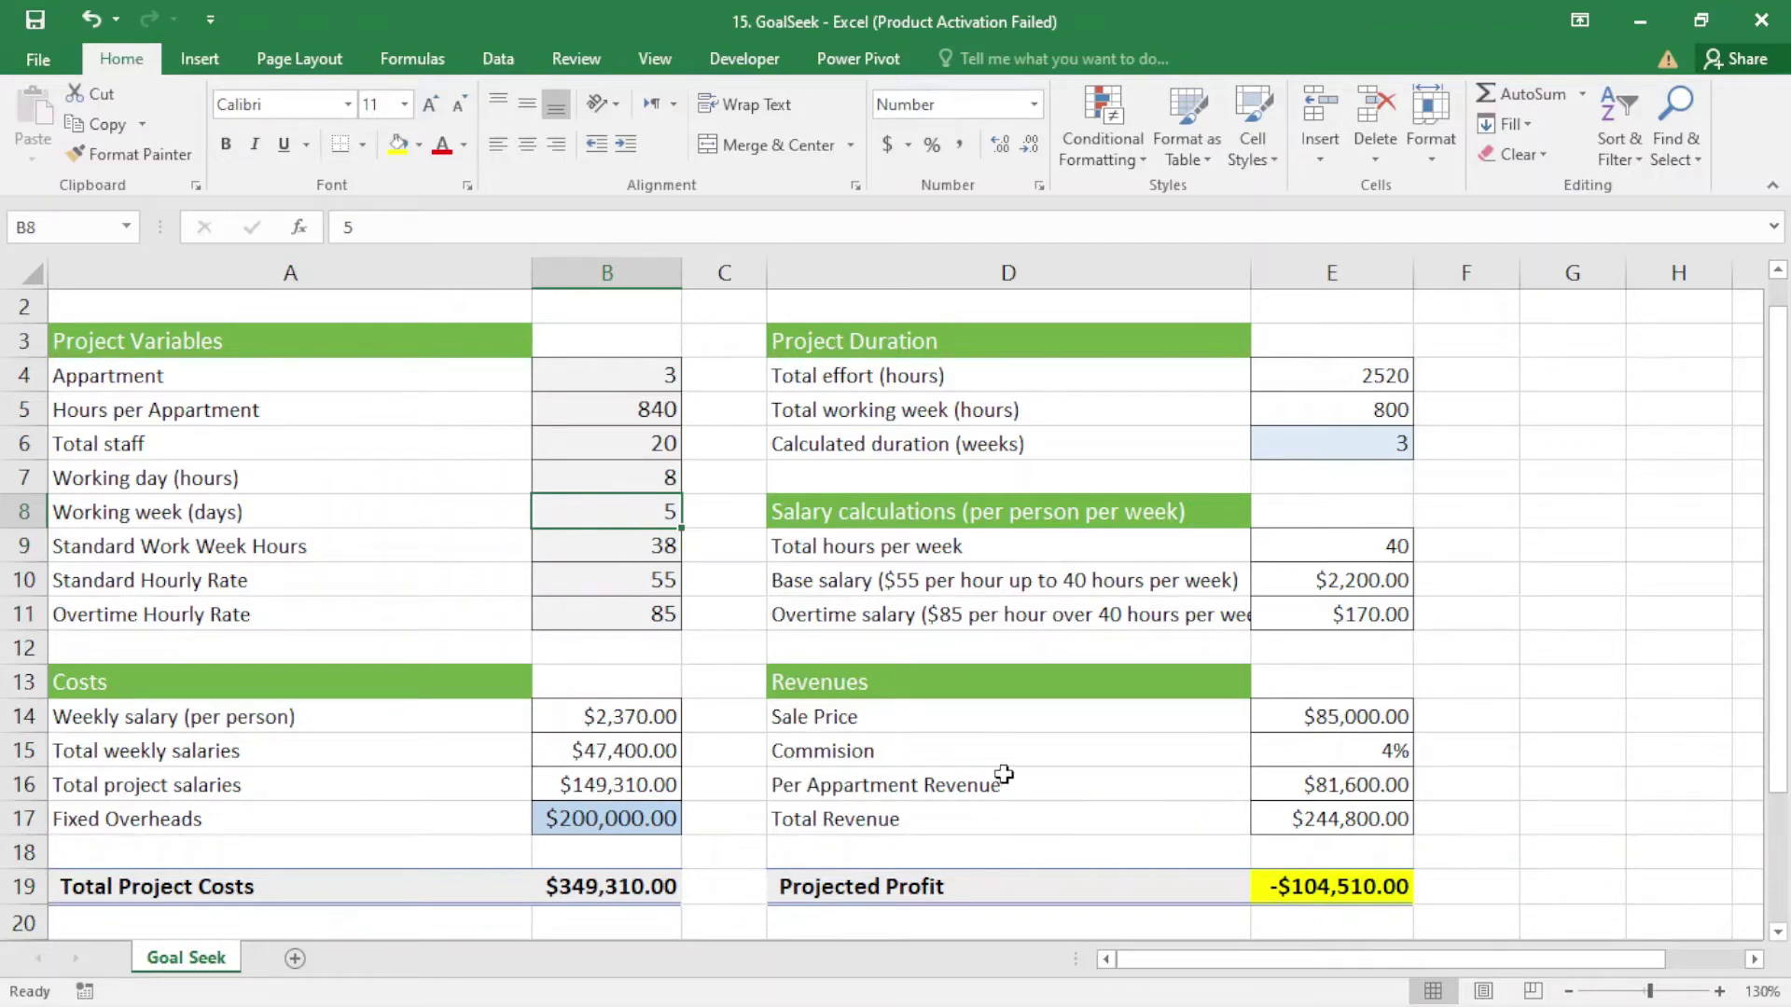
{"action": "left_click", "coordinate": [1319, 821]}
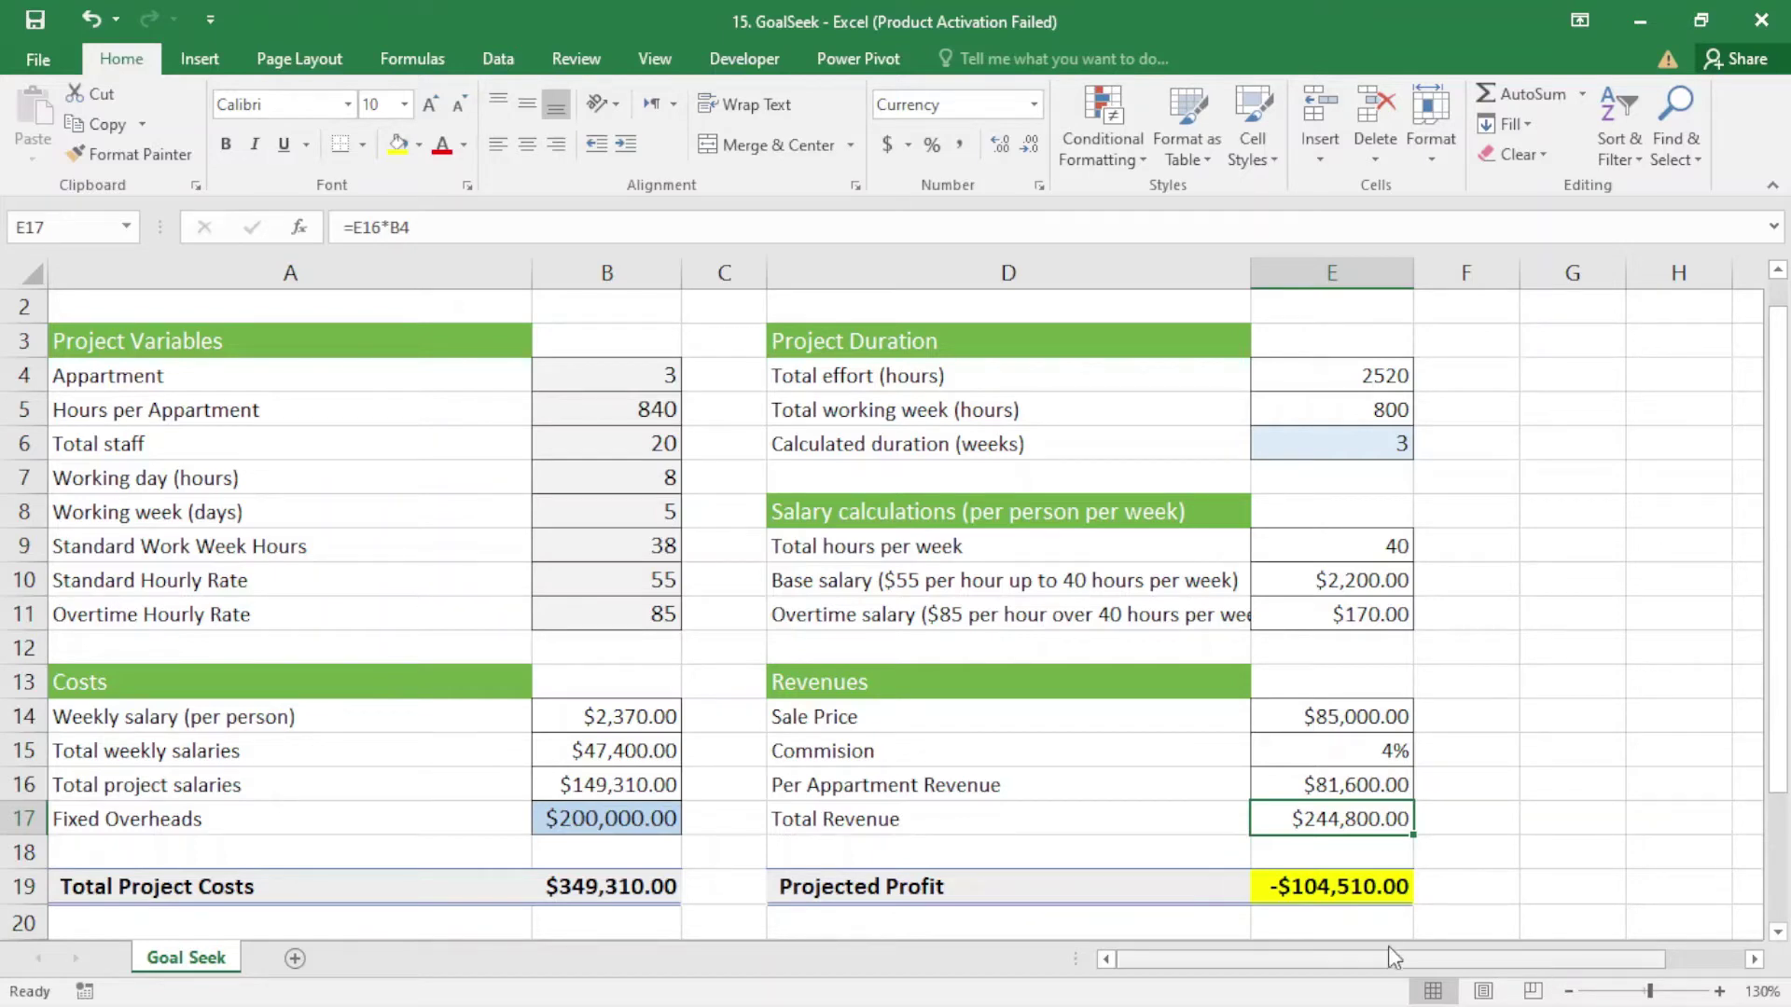
{"action": "left_click", "coordinate": [1335, 888]}
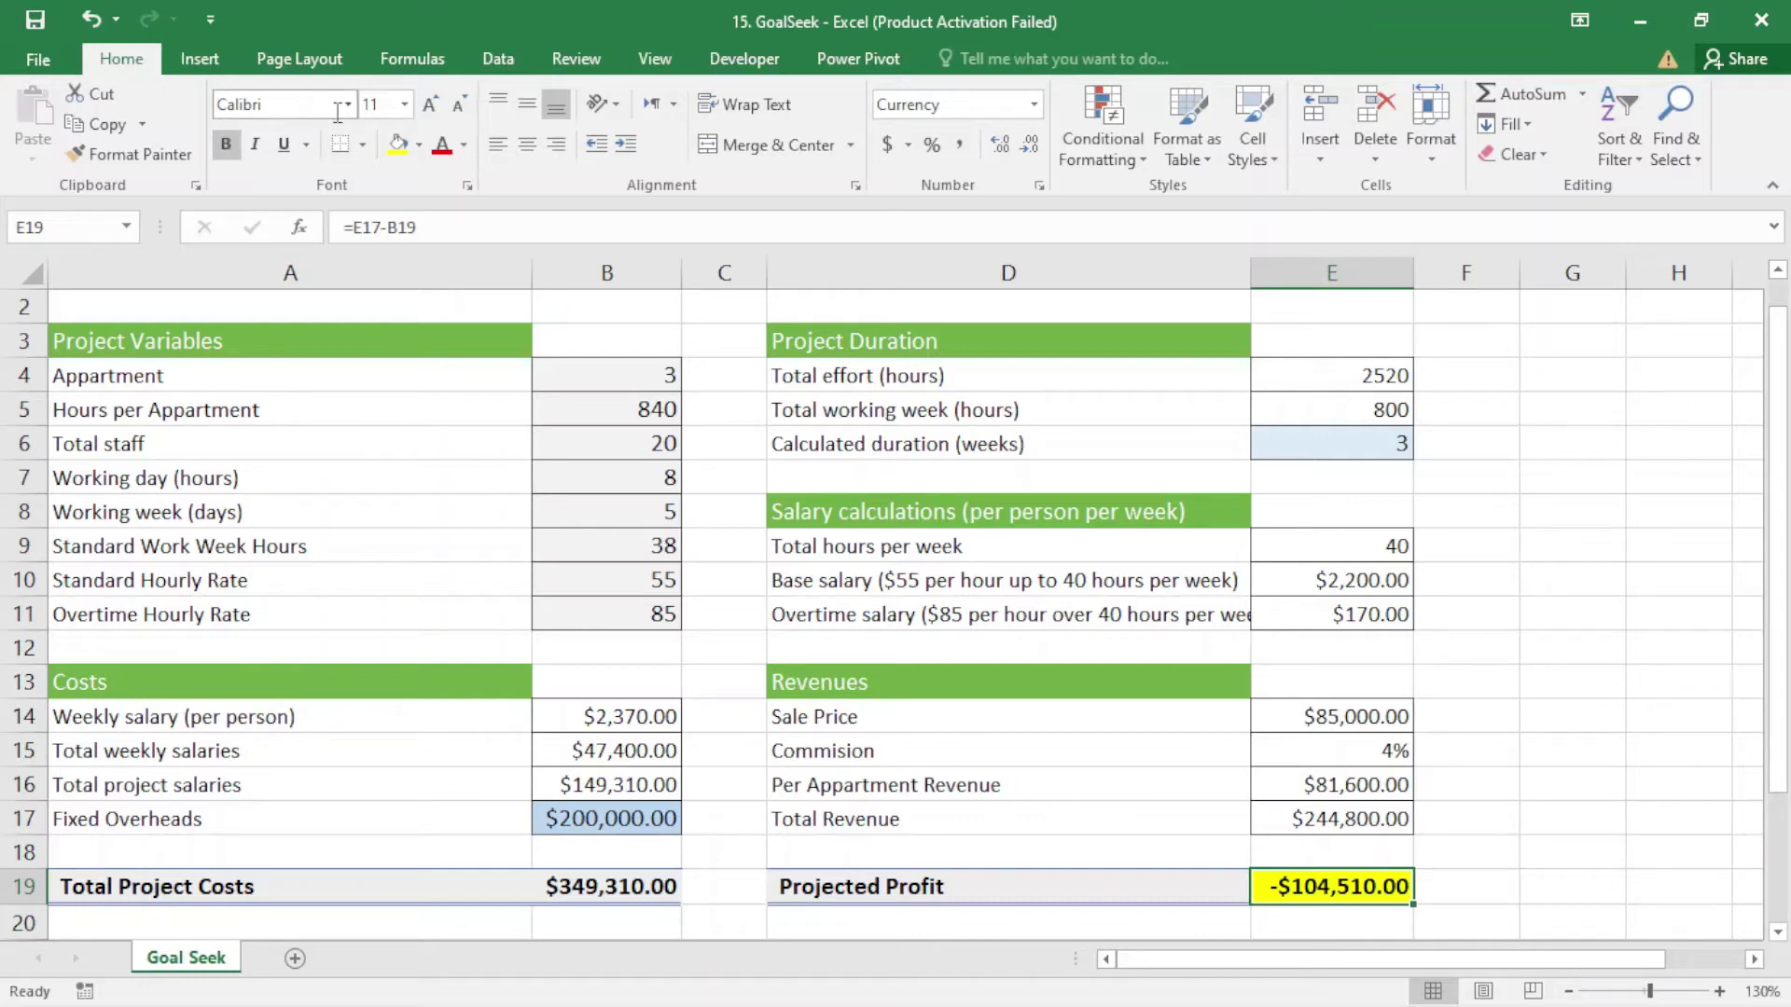
Goal Seek E19 to 0 by changing B4, giving about 6.28 apartments.
{"action": "left_click", "coordinate": [482, 65]}
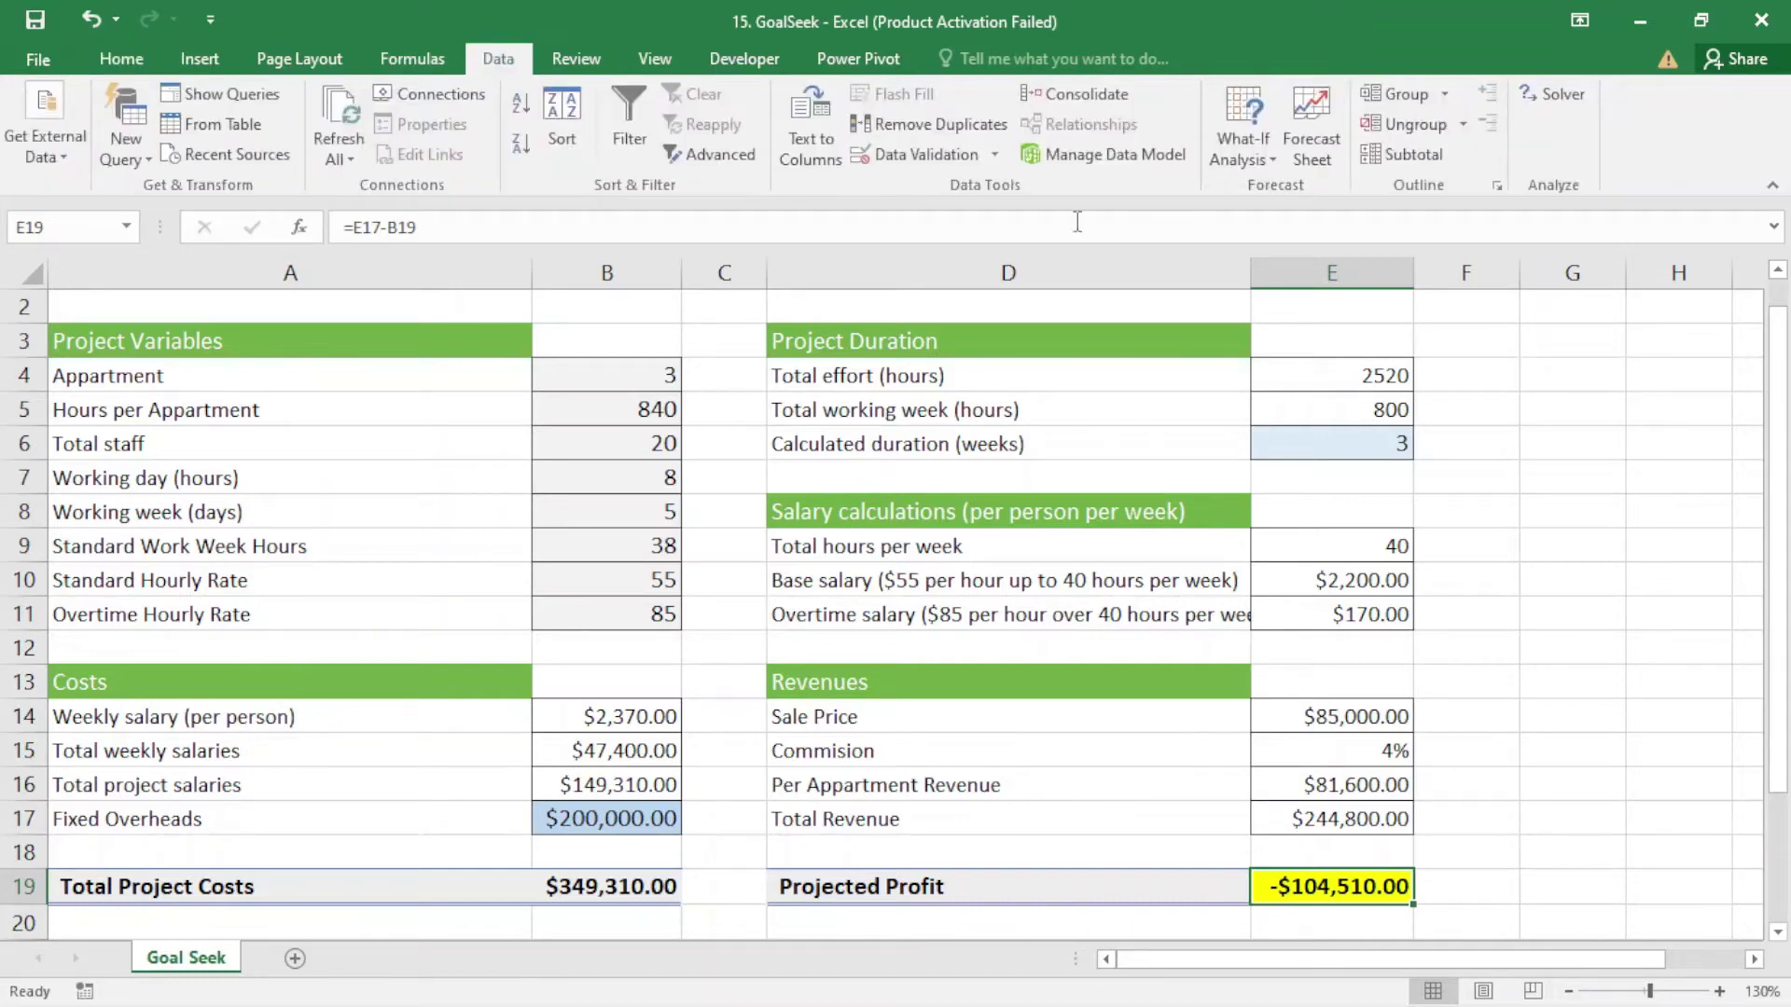
{"action": "left_click", "coordinate": [1256, 161]}
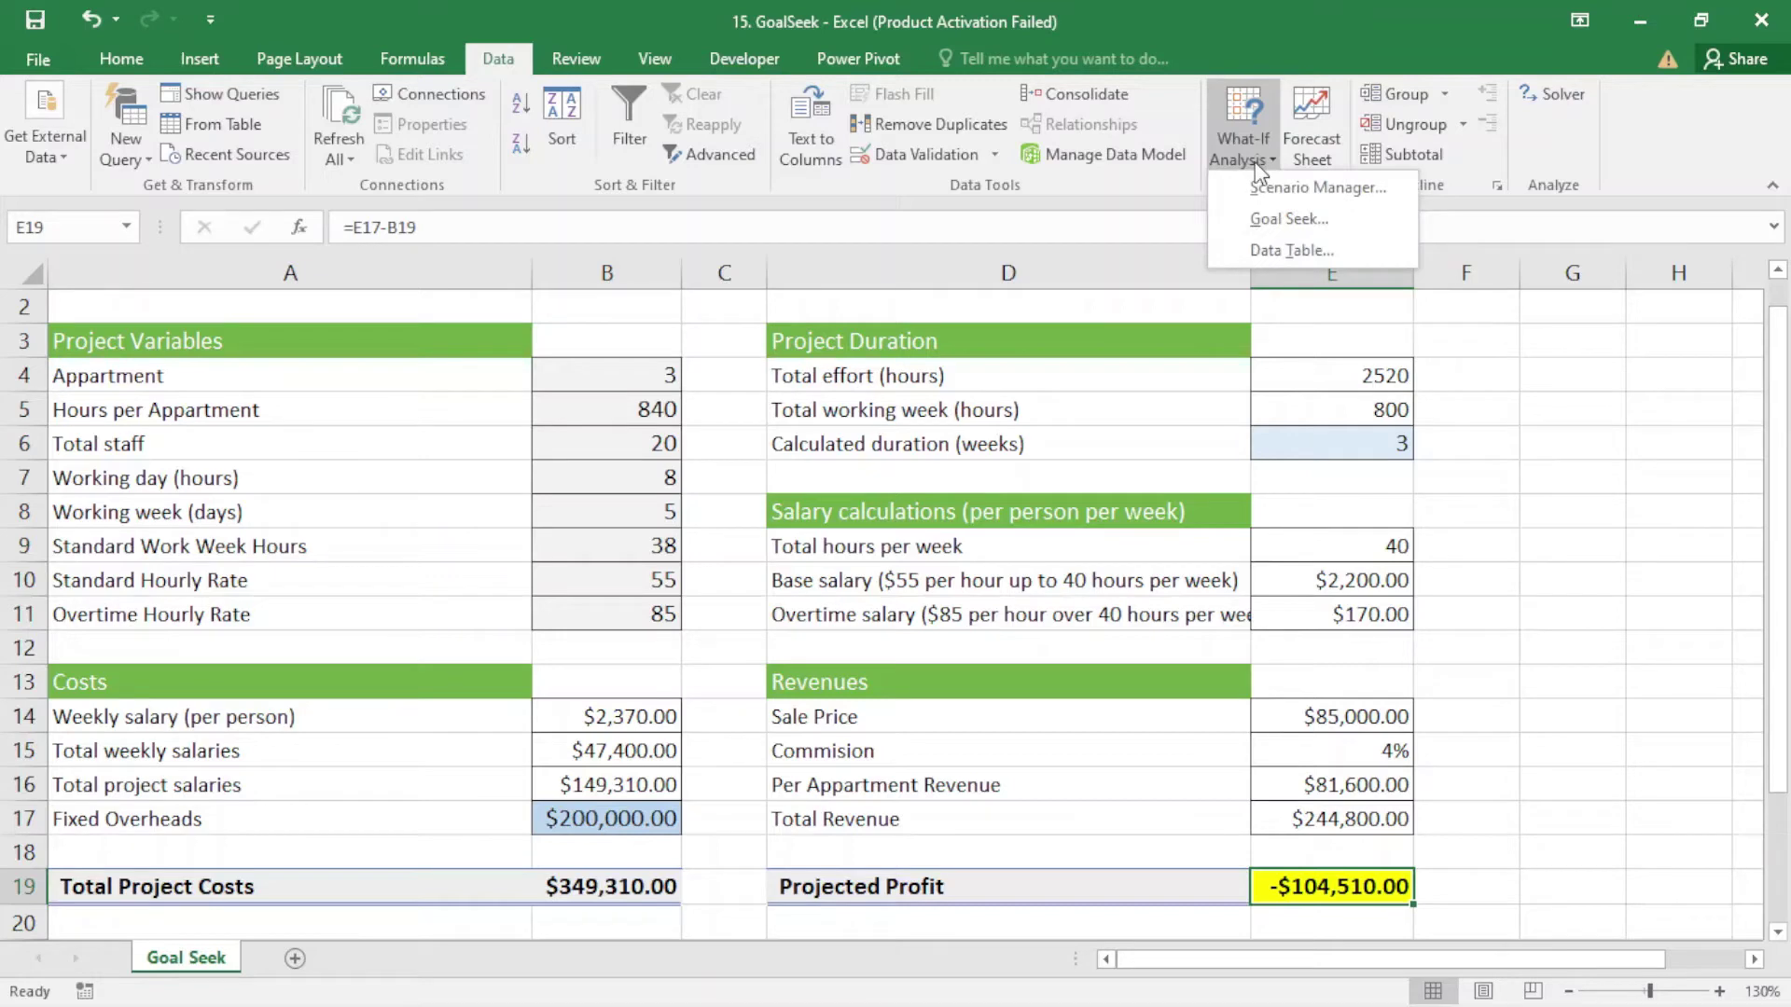
{"action": "left_click", "coordinate": [1293, 220]}
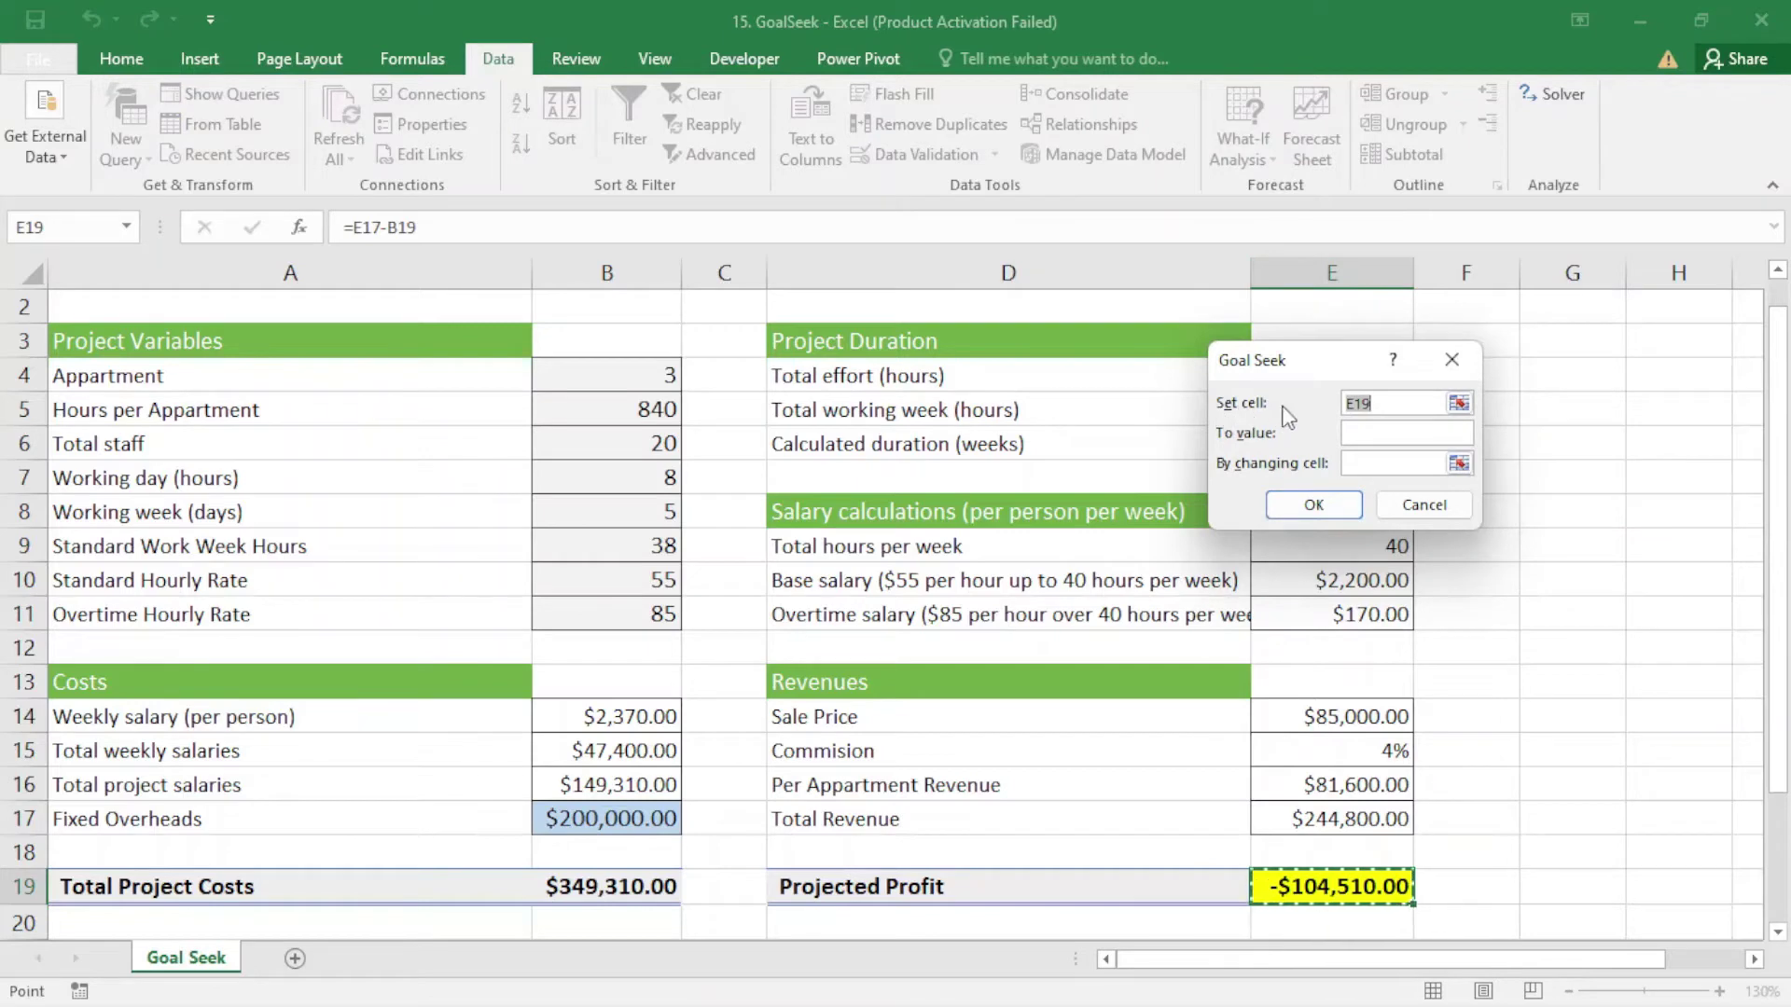
{"action": "left_click", "coordinate": [1353, 888]}
{"action": "left_click", "coordinate": [1349, 431]}
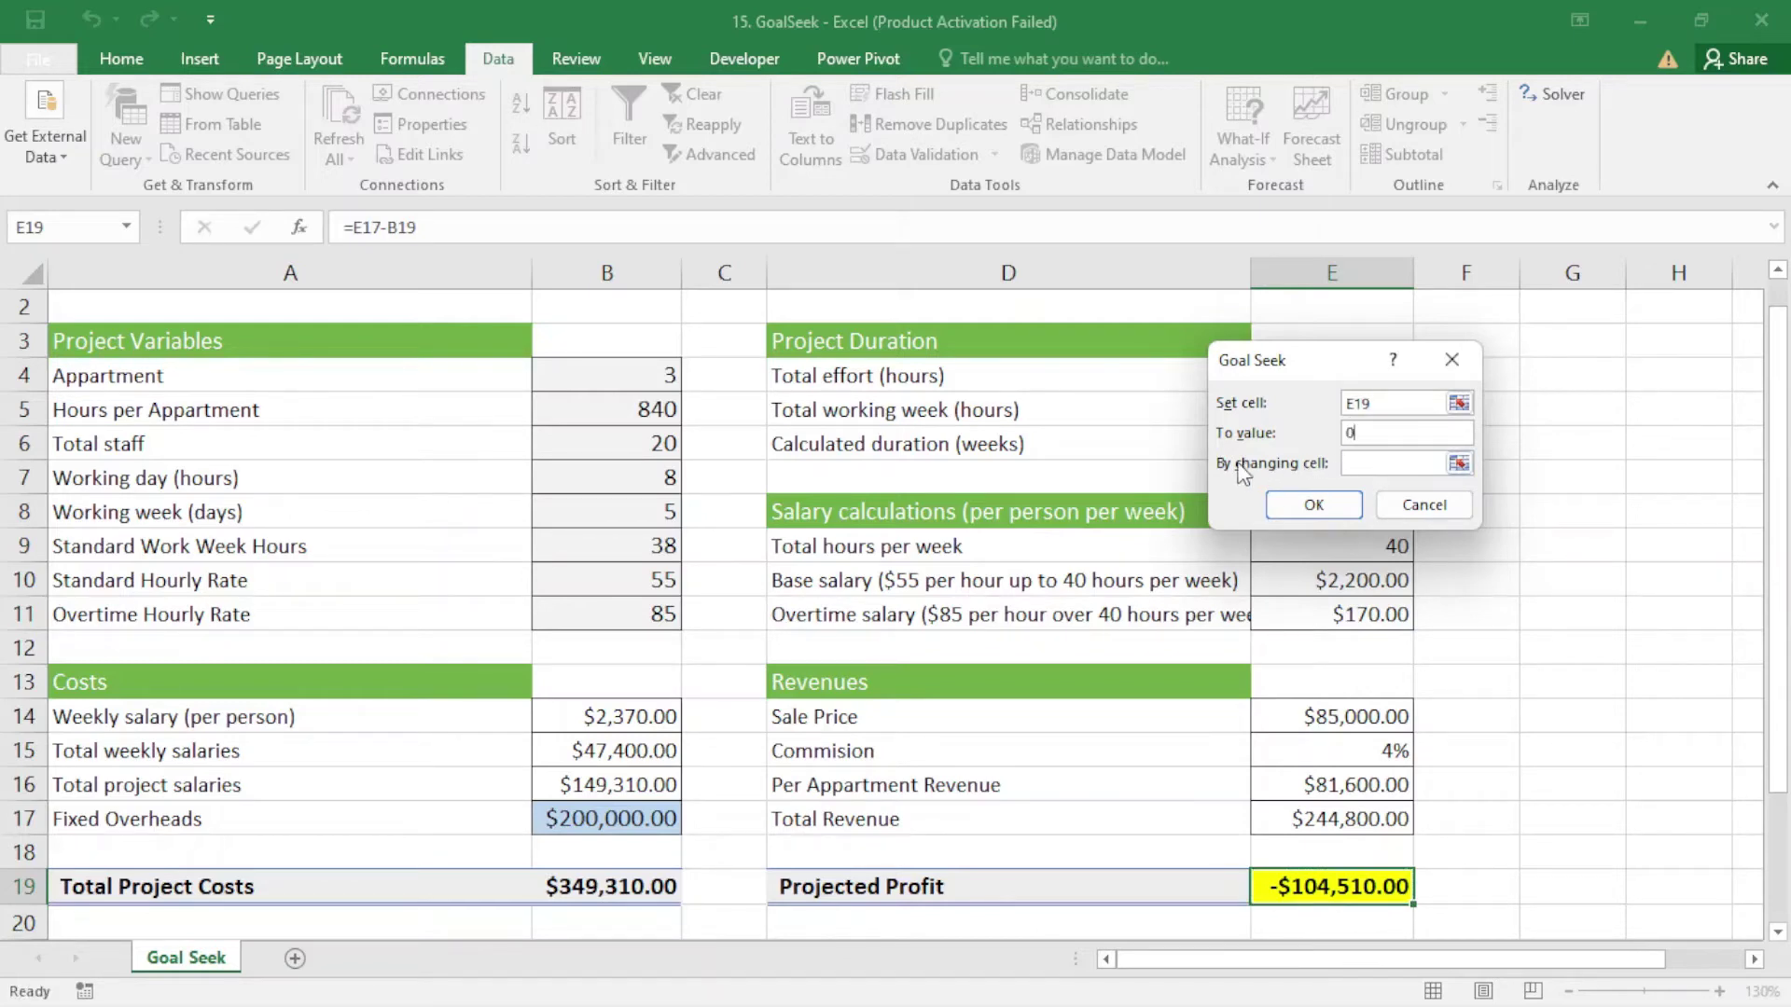
{"action": "left_click", "coordinate": [1364, 463]}
{"action": "left_click", "coordinate": [651, 376]}
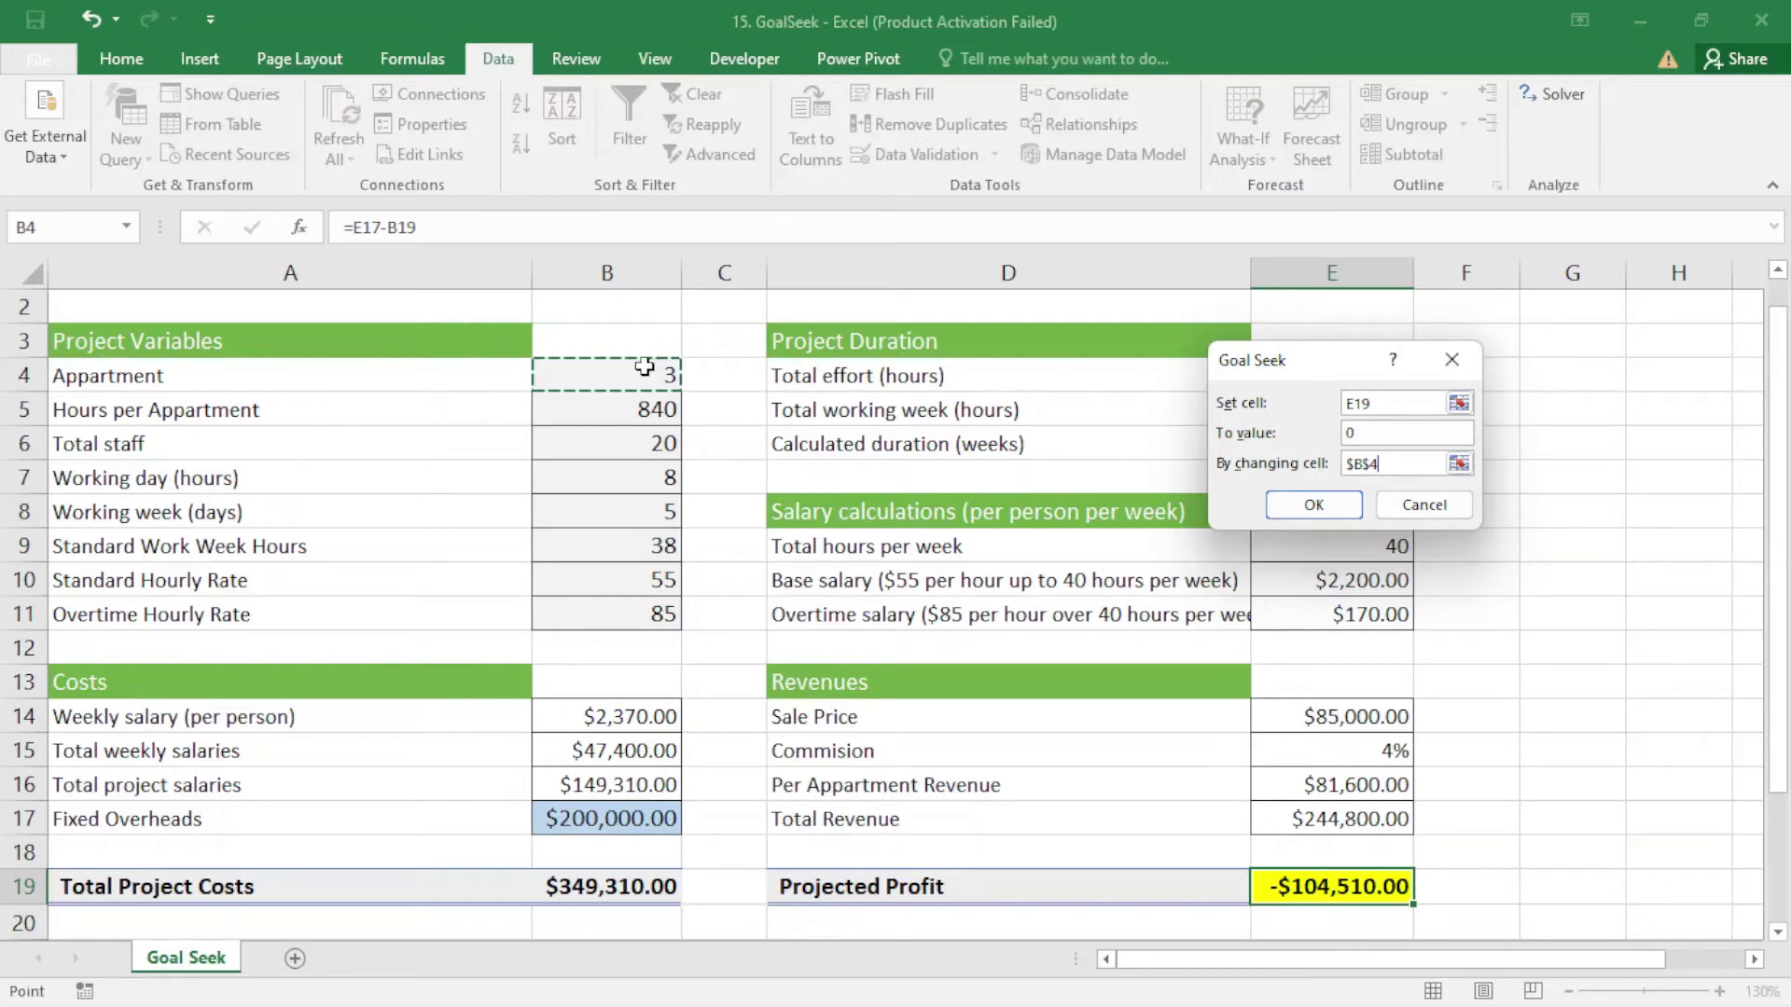
{"action": "left_click", "coordinate": [1301, 509]}
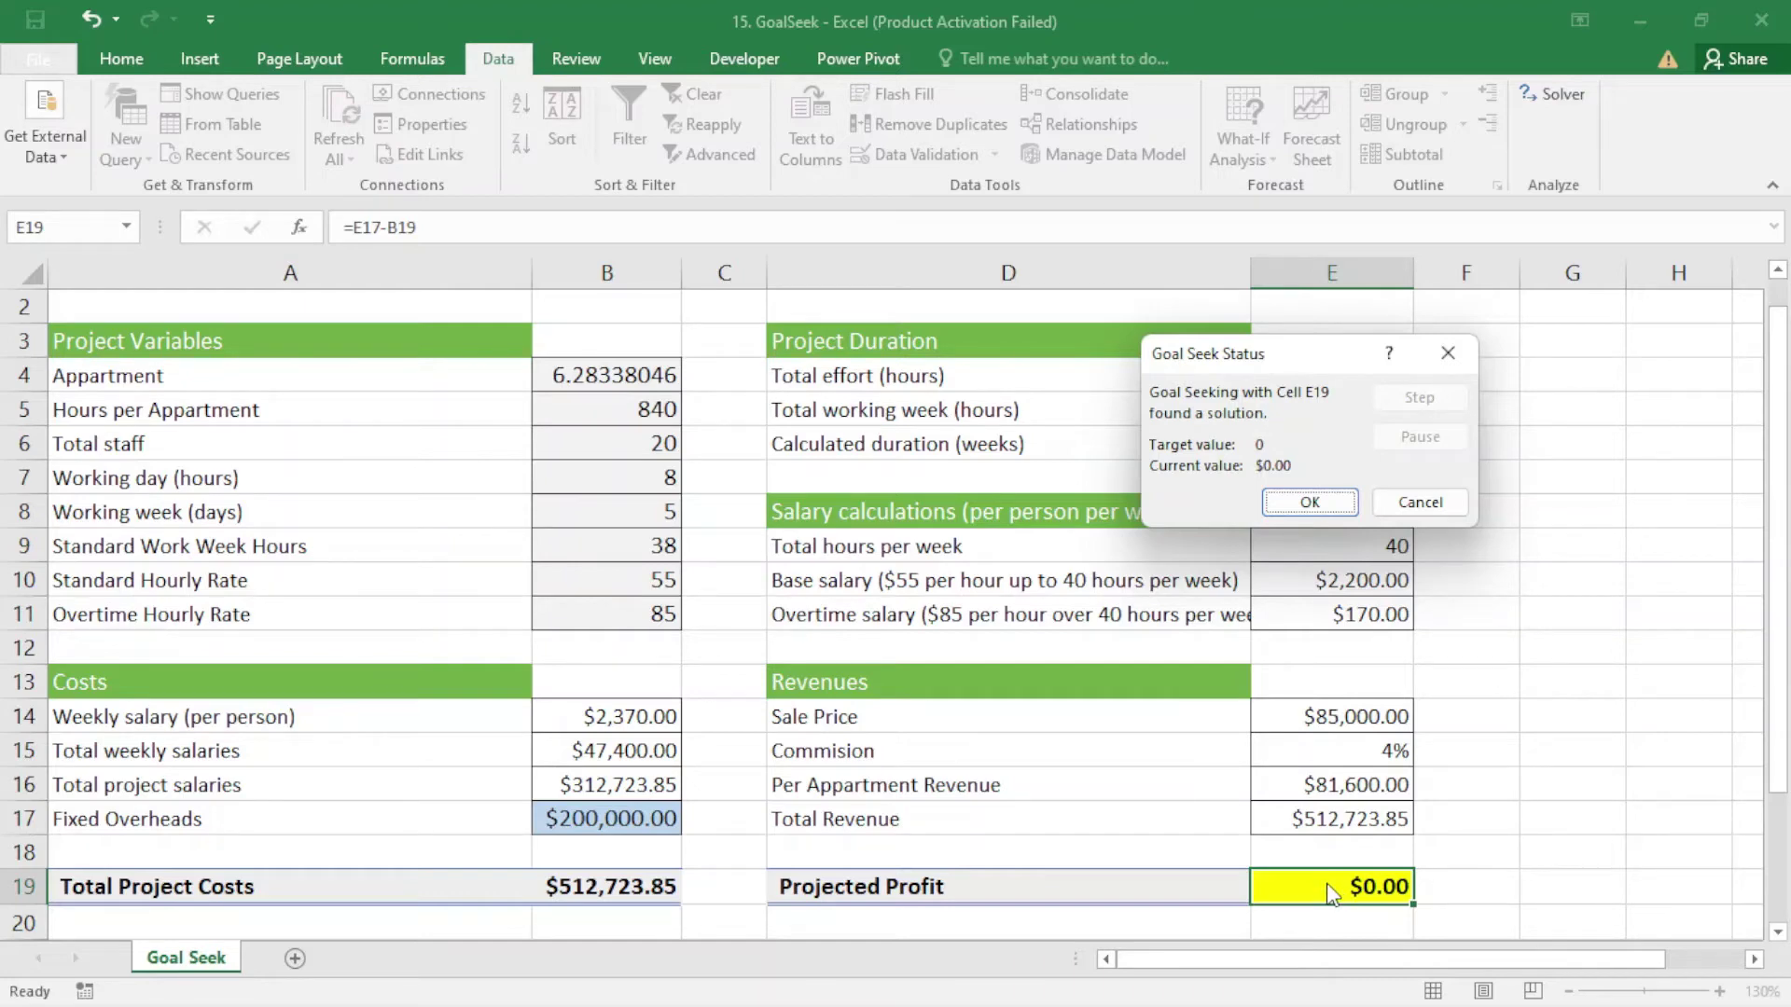
Discard the Goal Seek result and set the apartment count in B4 to 8.
{"action": "left_click", "coordinate": [1422, 504]}
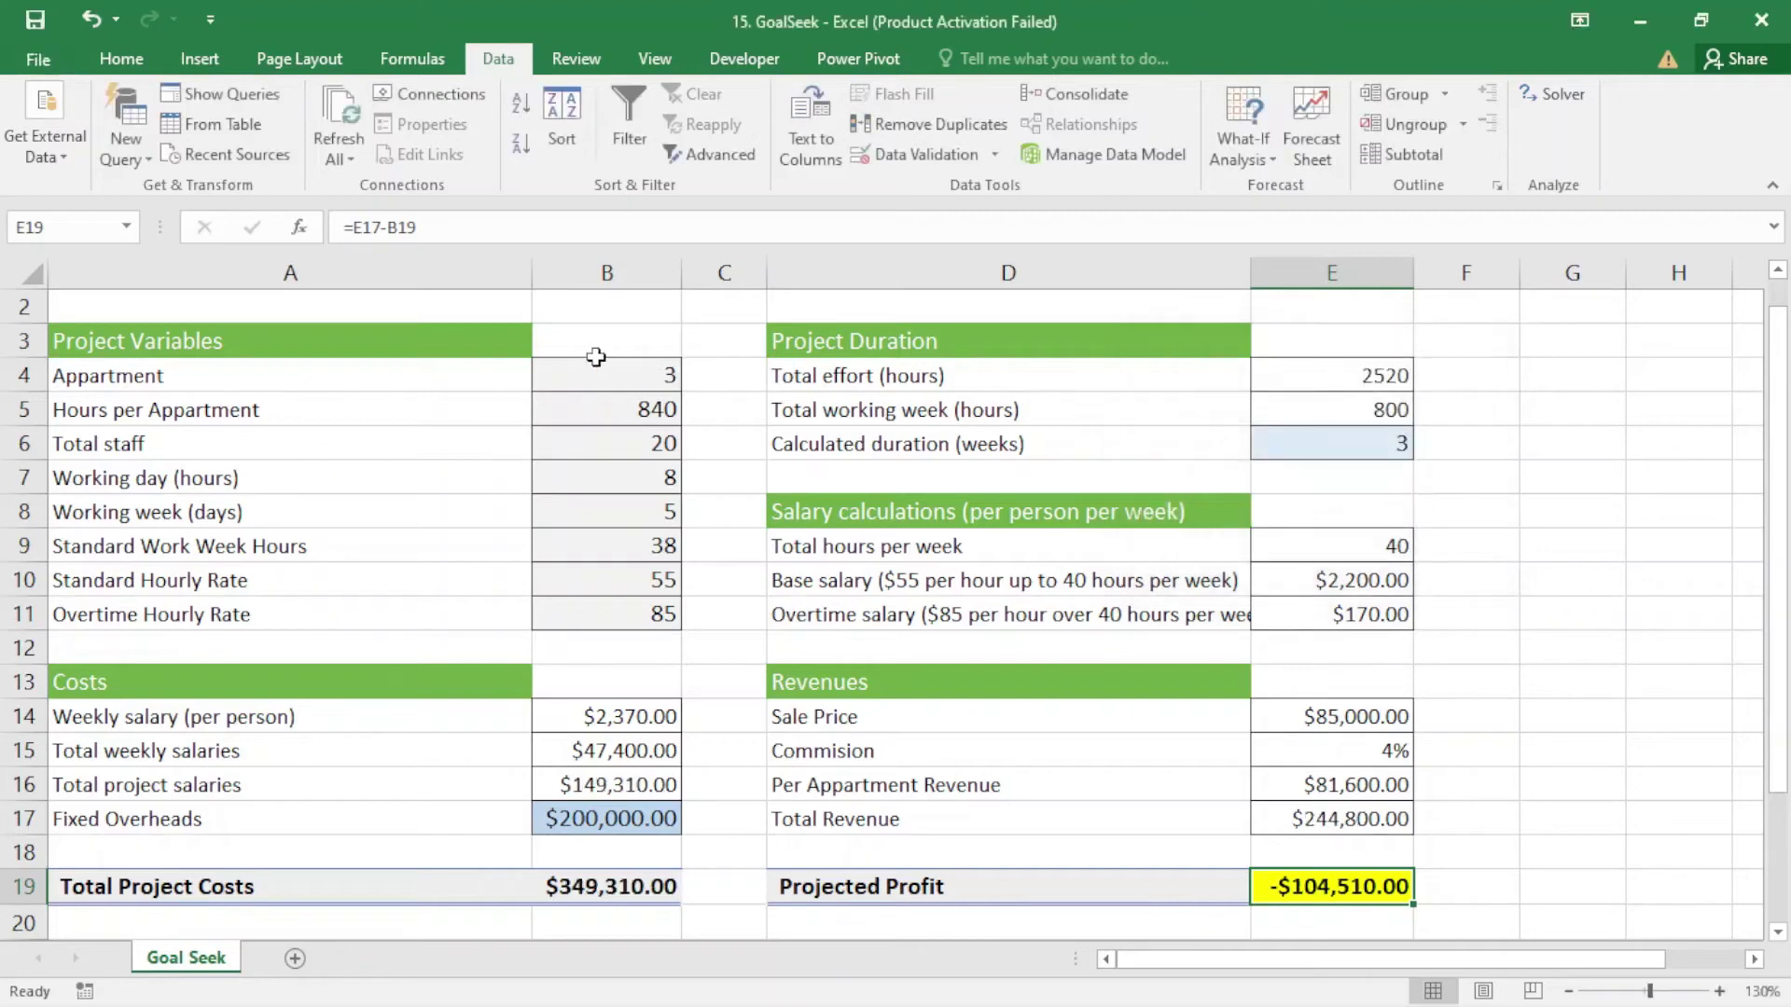
{"action": "double_click", "coordinate": [654, 378]}
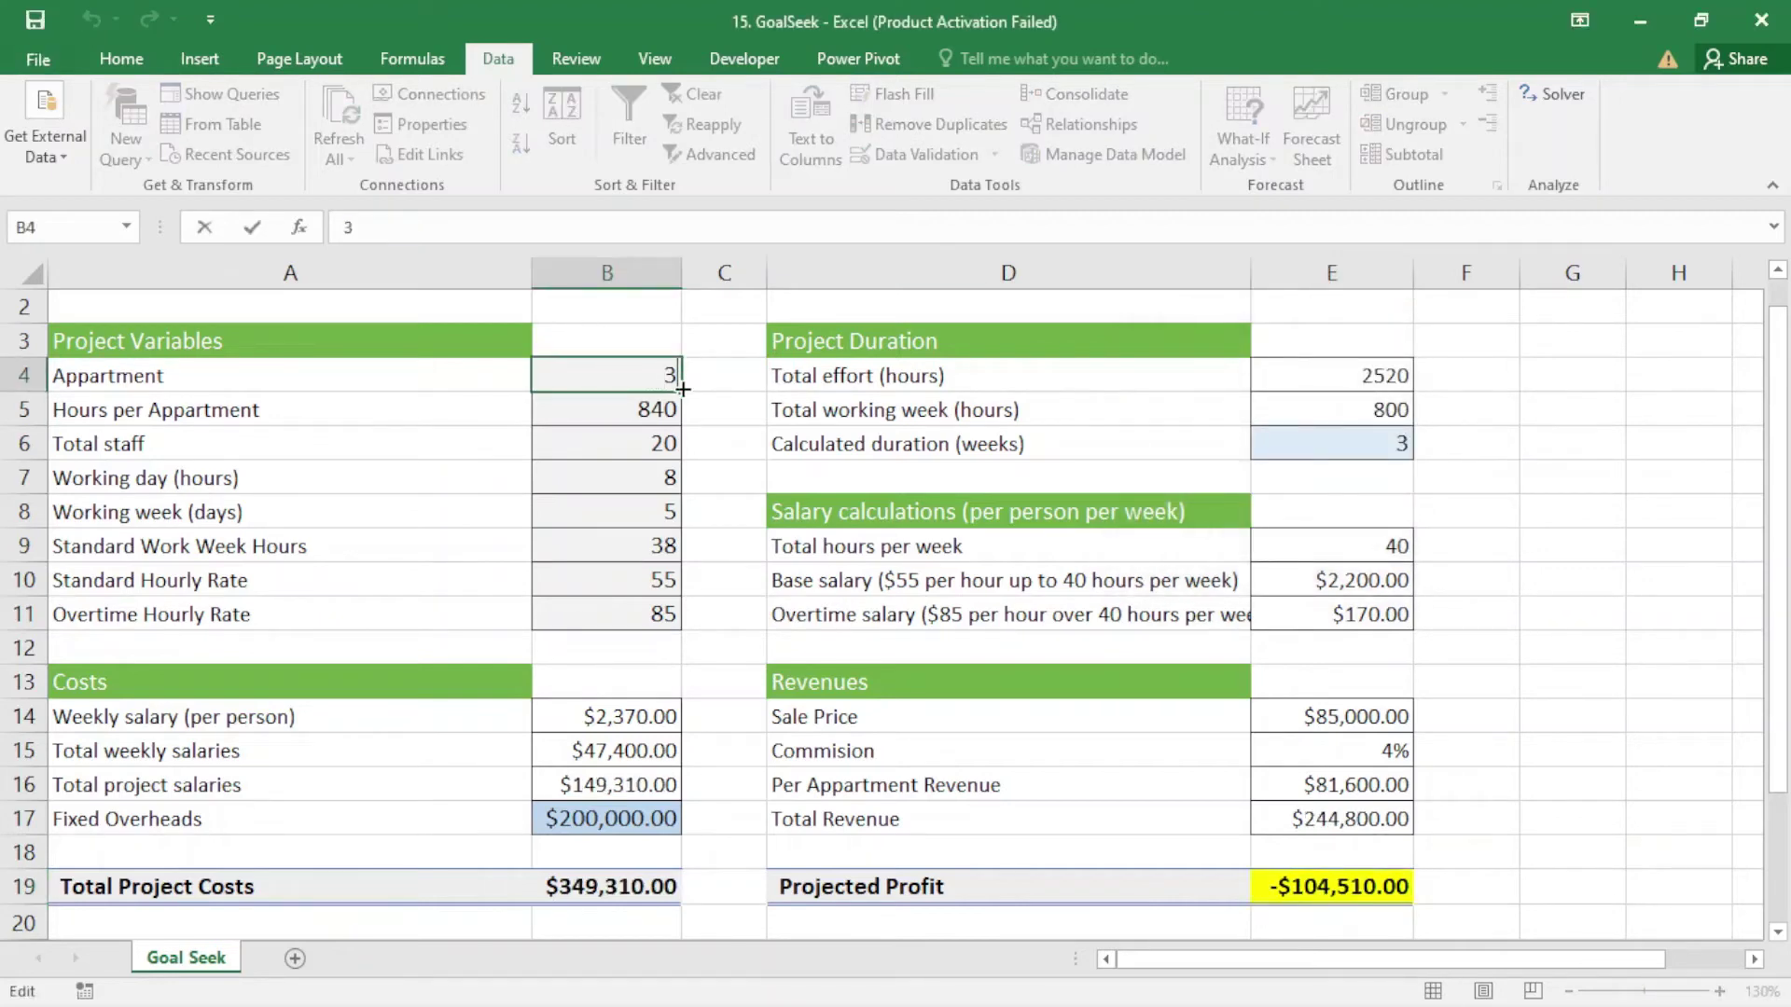
{"action": "key", "text": "BackSpace"}
{"action": "key", "text": "Return"}
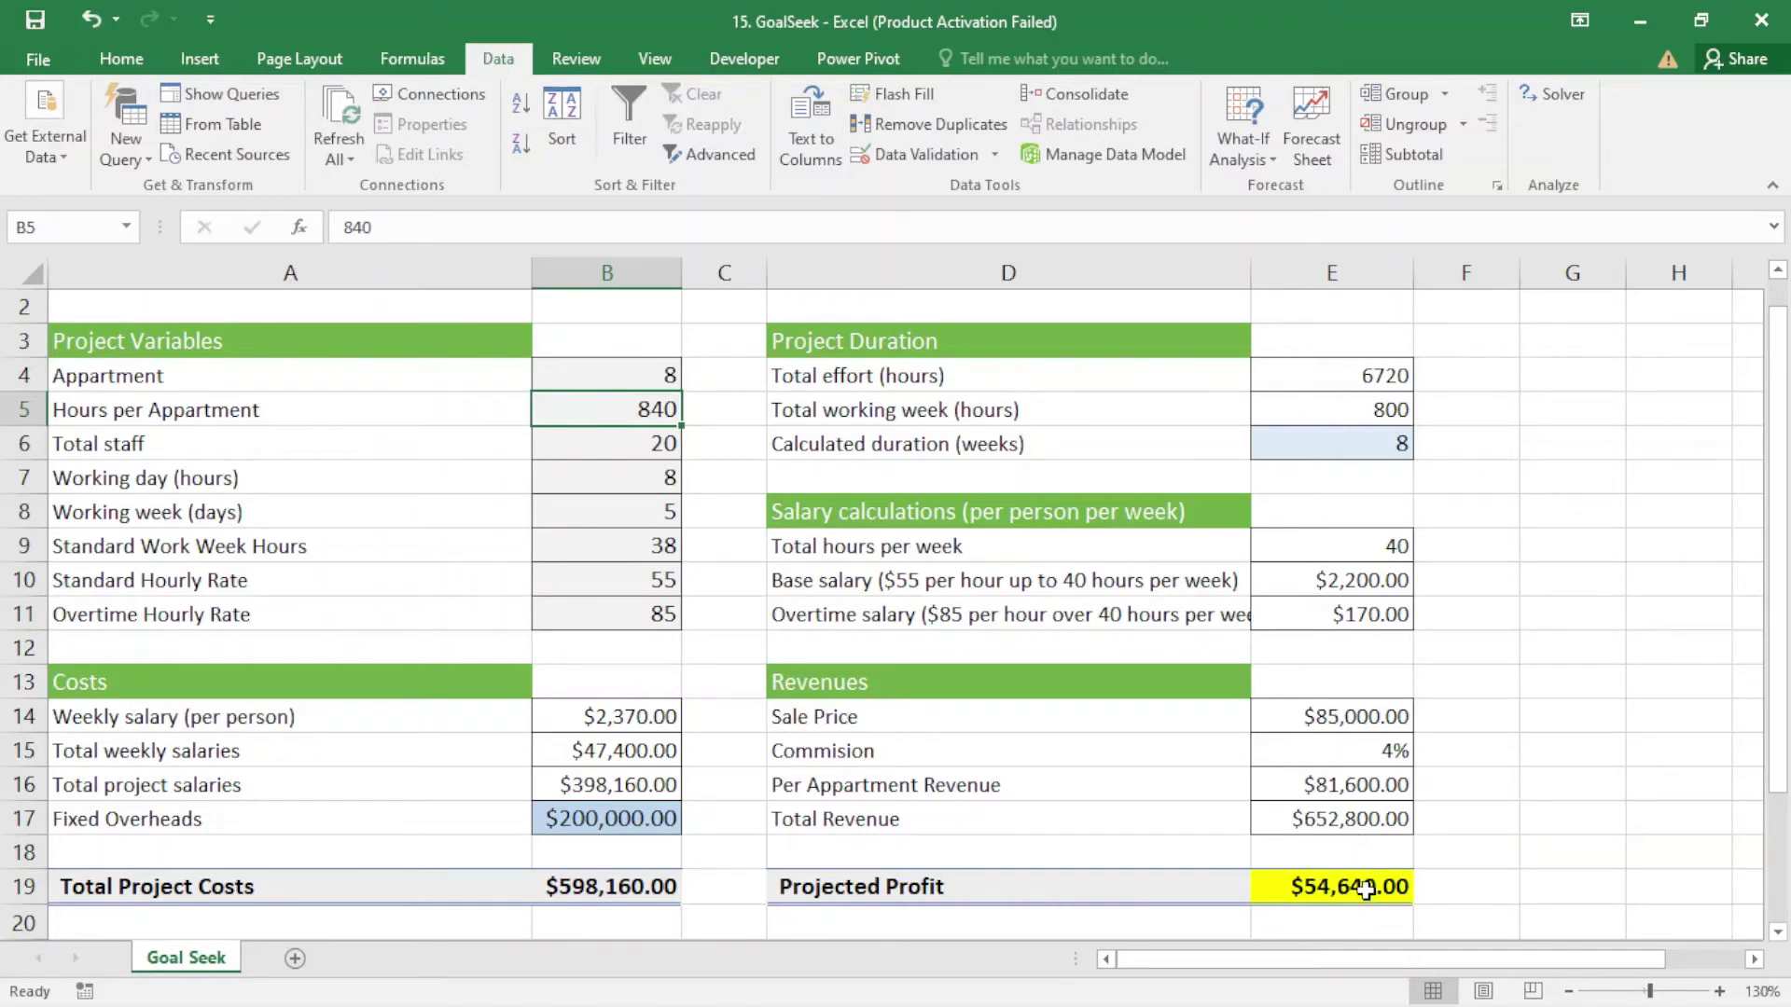
Change the apartment count in B4 to 5 and check Projected Profit shows -$40,850.00.
{"action": "double_click", "coordinate": [648, 373]}
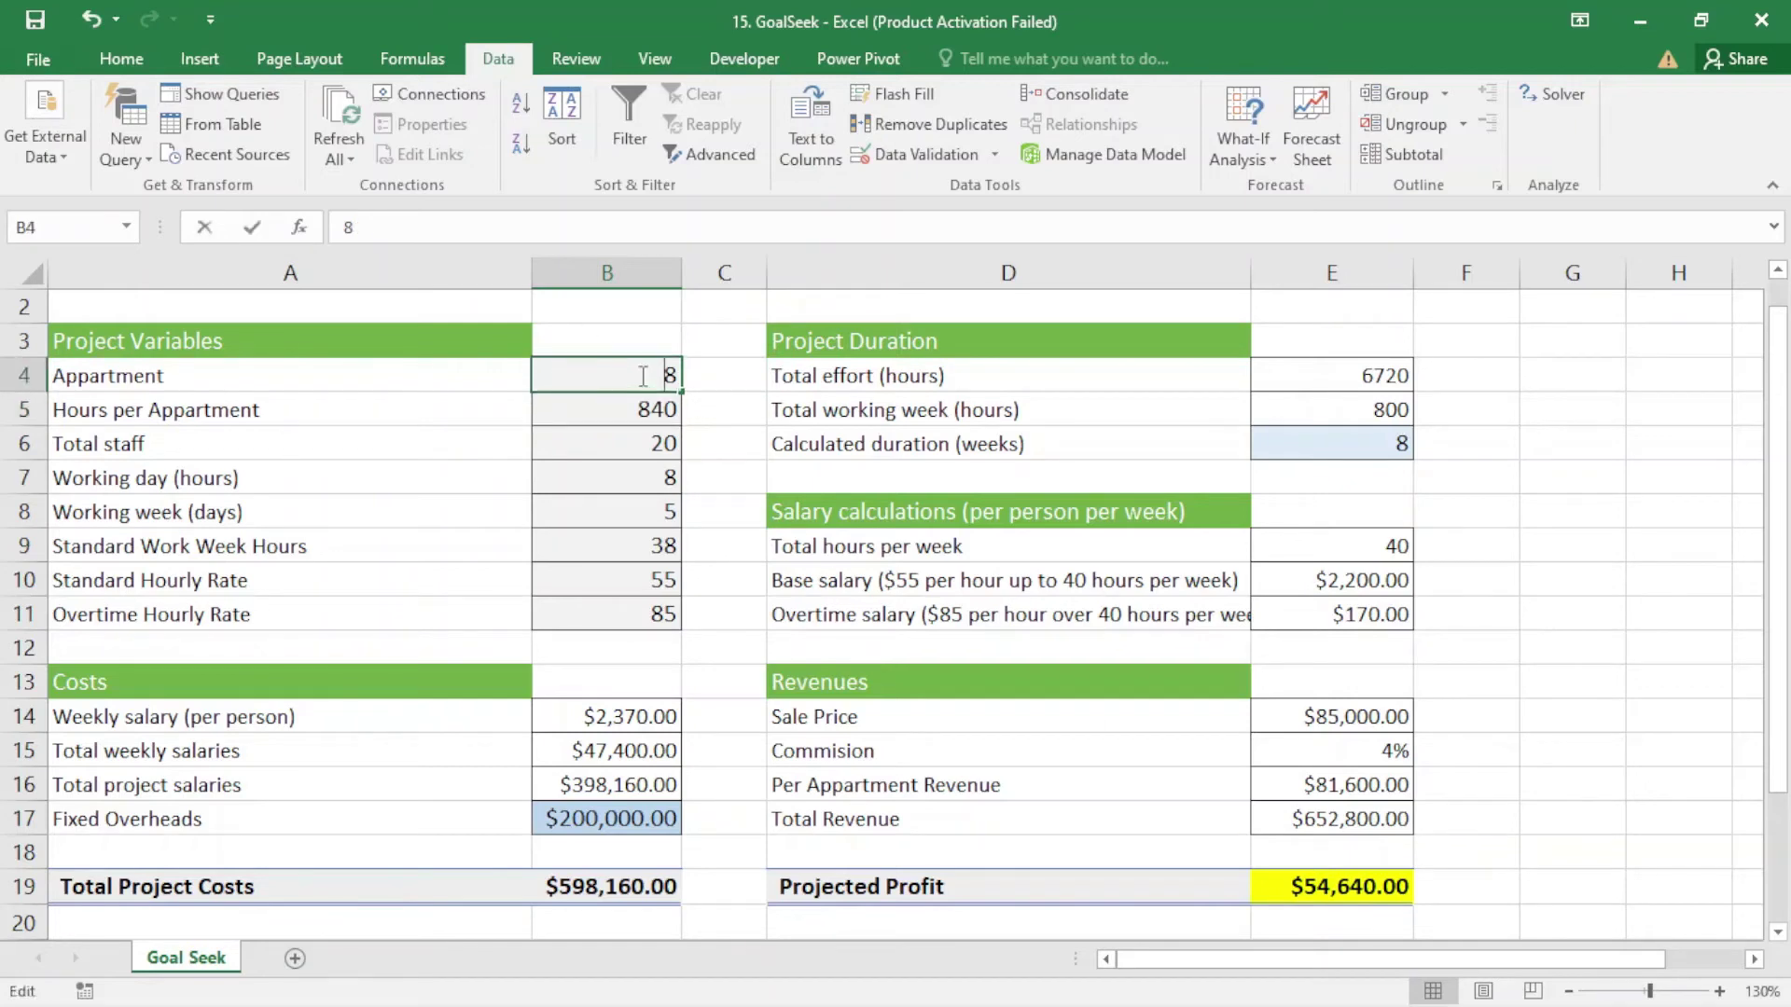
{"action": "key", "text": "Delete"}
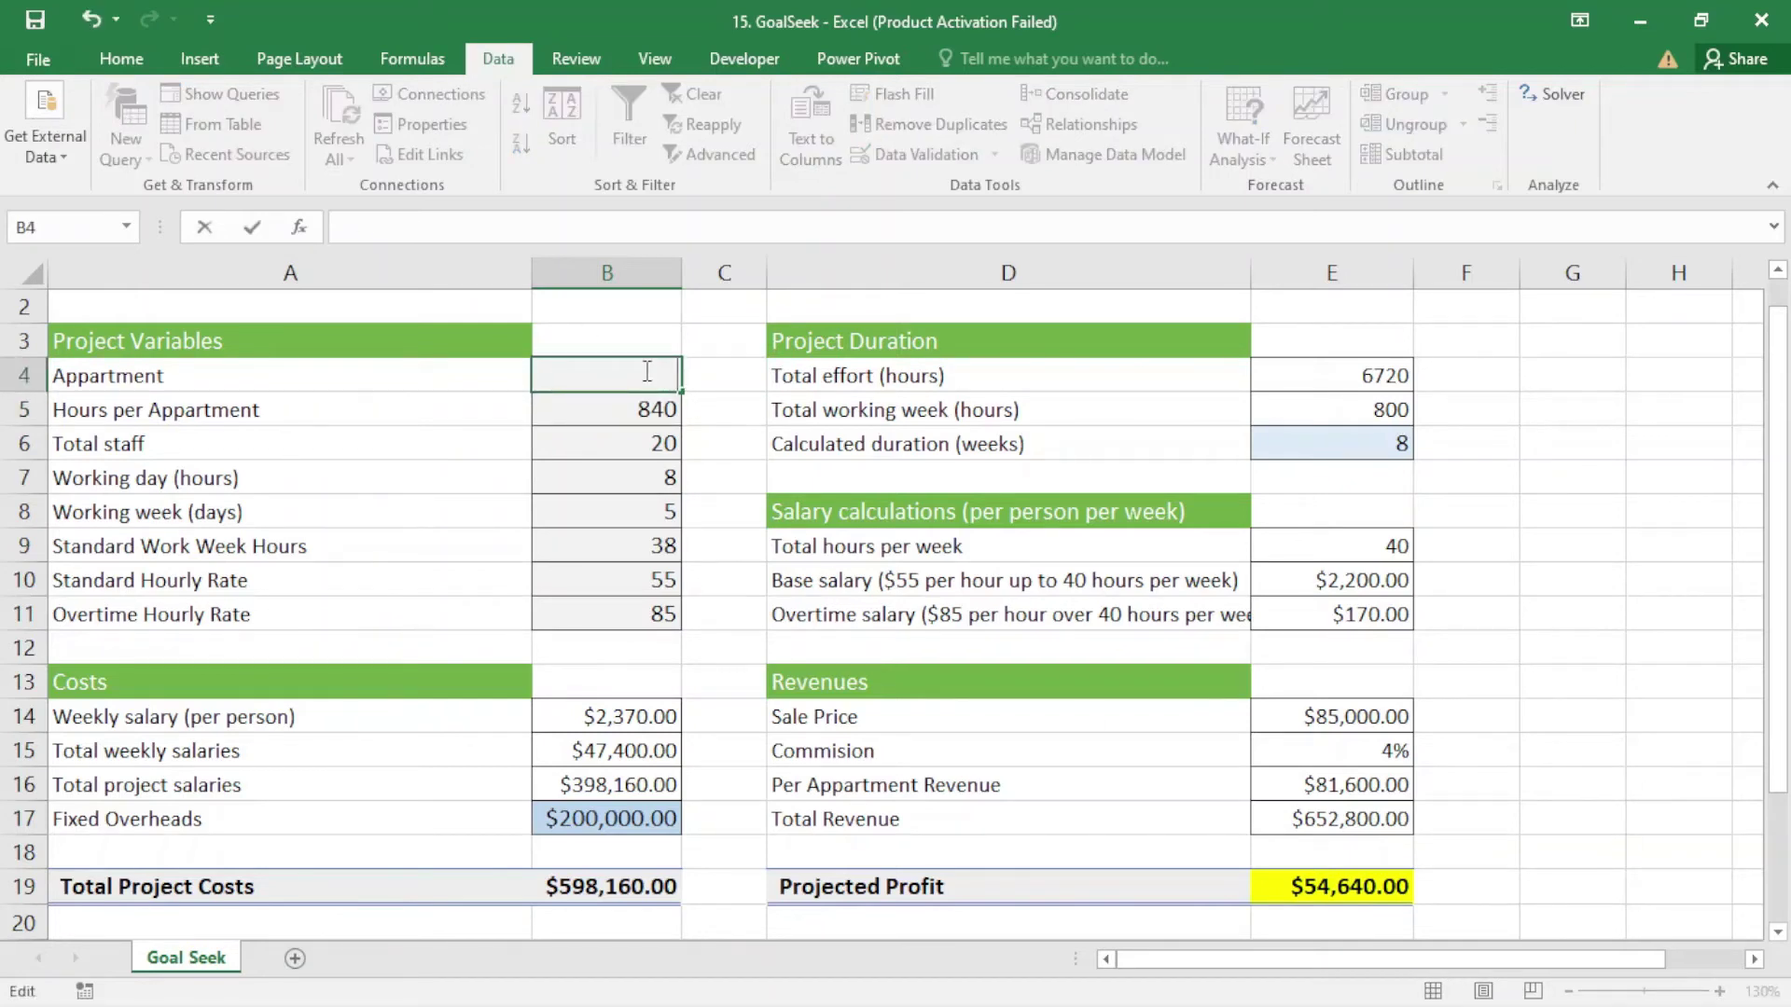
{"action": "type", "text": "5"}
{"action": "key", "text": "Return"}
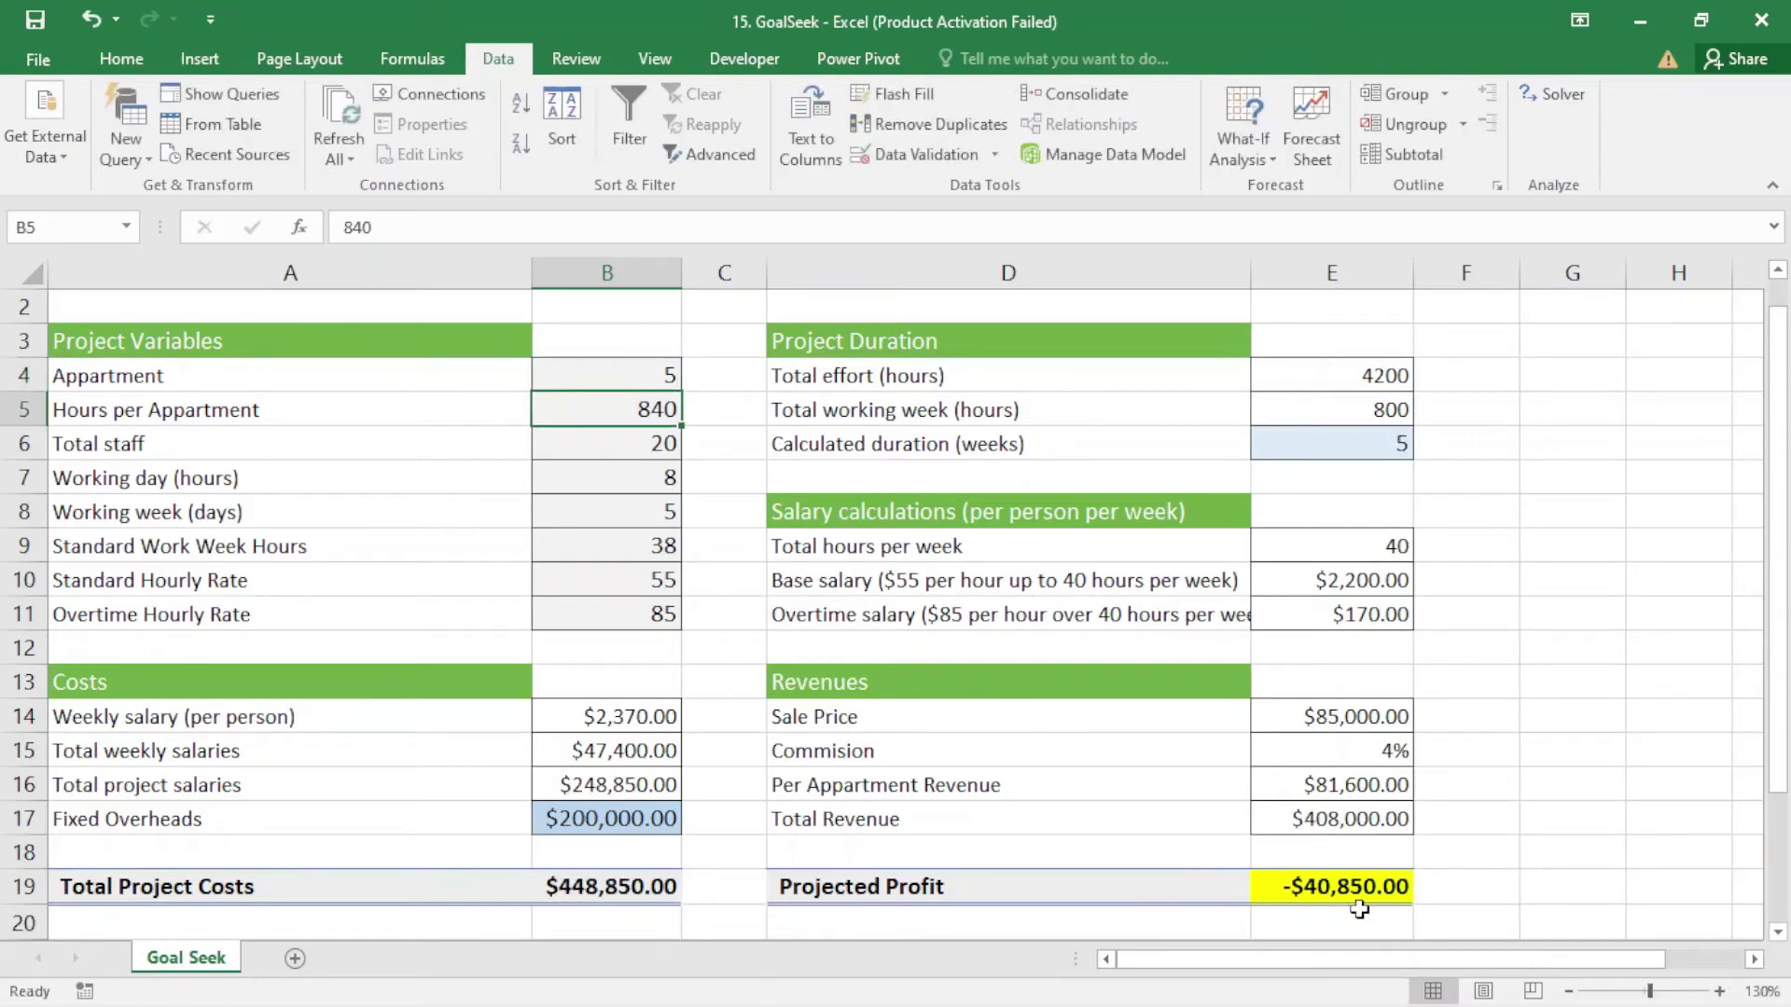
{"action": "left_click", "coordinate": [636, 373]}
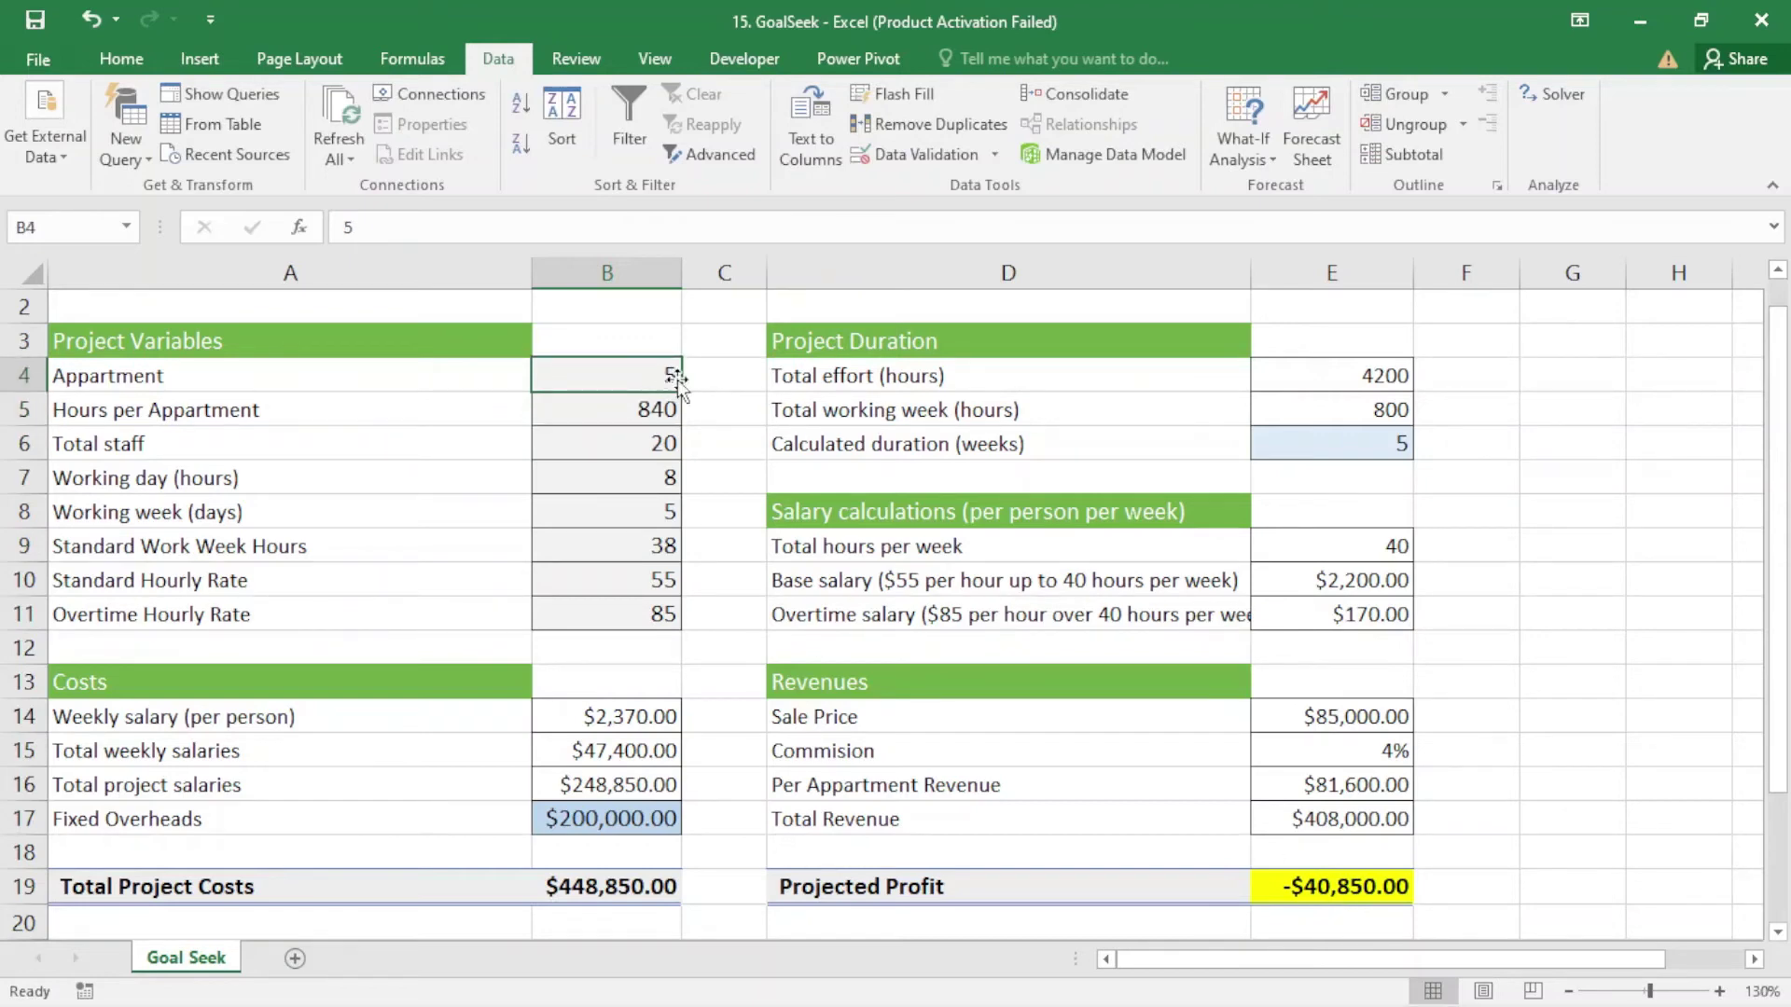
{"action": "left_click", "coordinate": [1330, 894]}
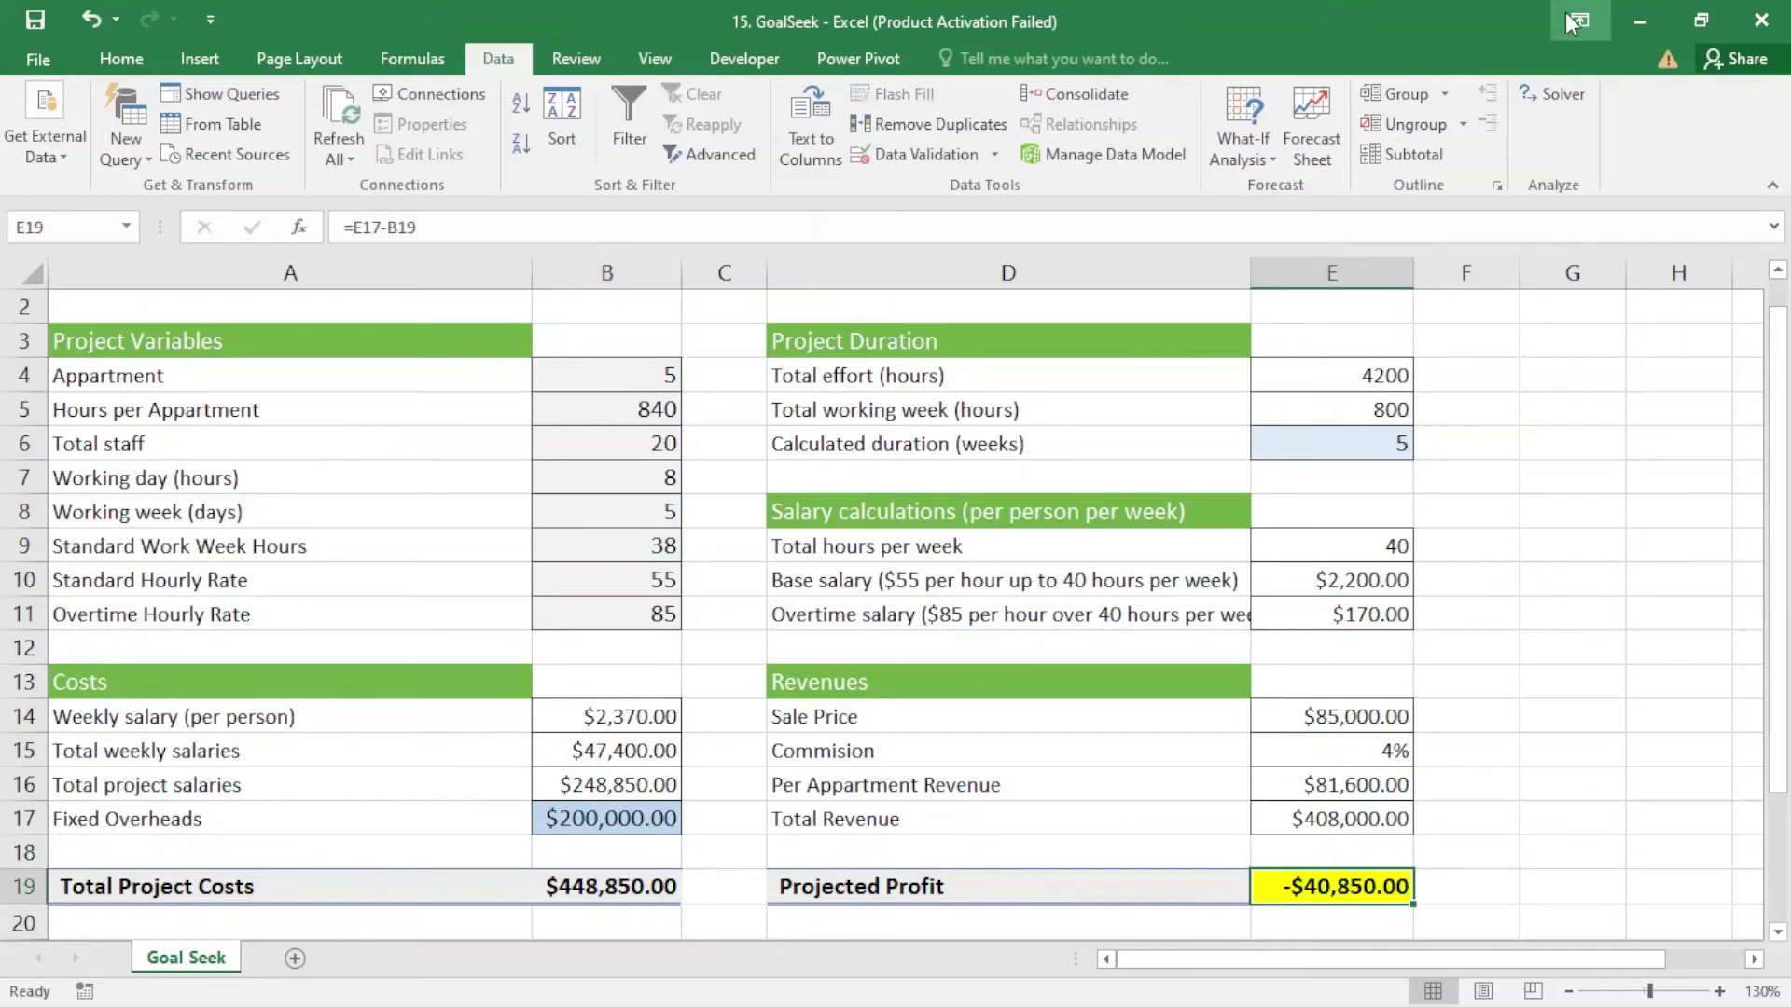
Goal Seek E19 to 200000 by changing B4, keeping the 12.5667609 apartment result.
{"action": "left_click", "coordinate": [1257, 149]}
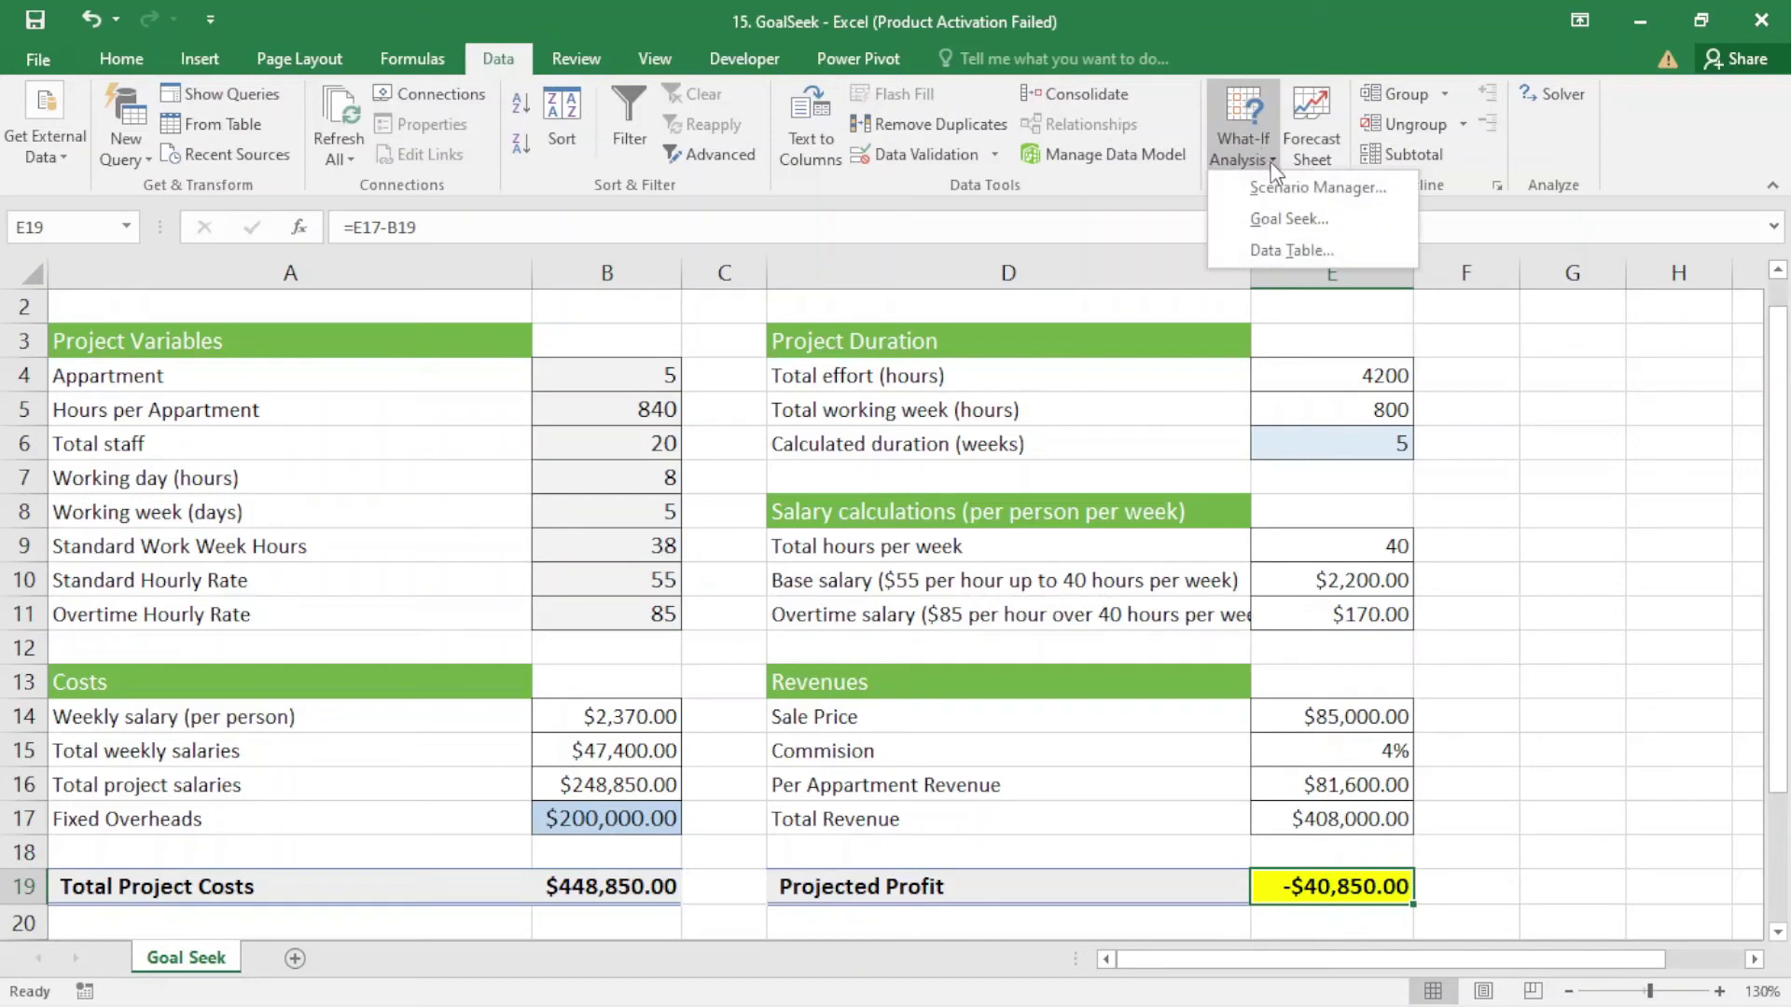
{"action": "left_click", "coordinate": [1322, 220]}
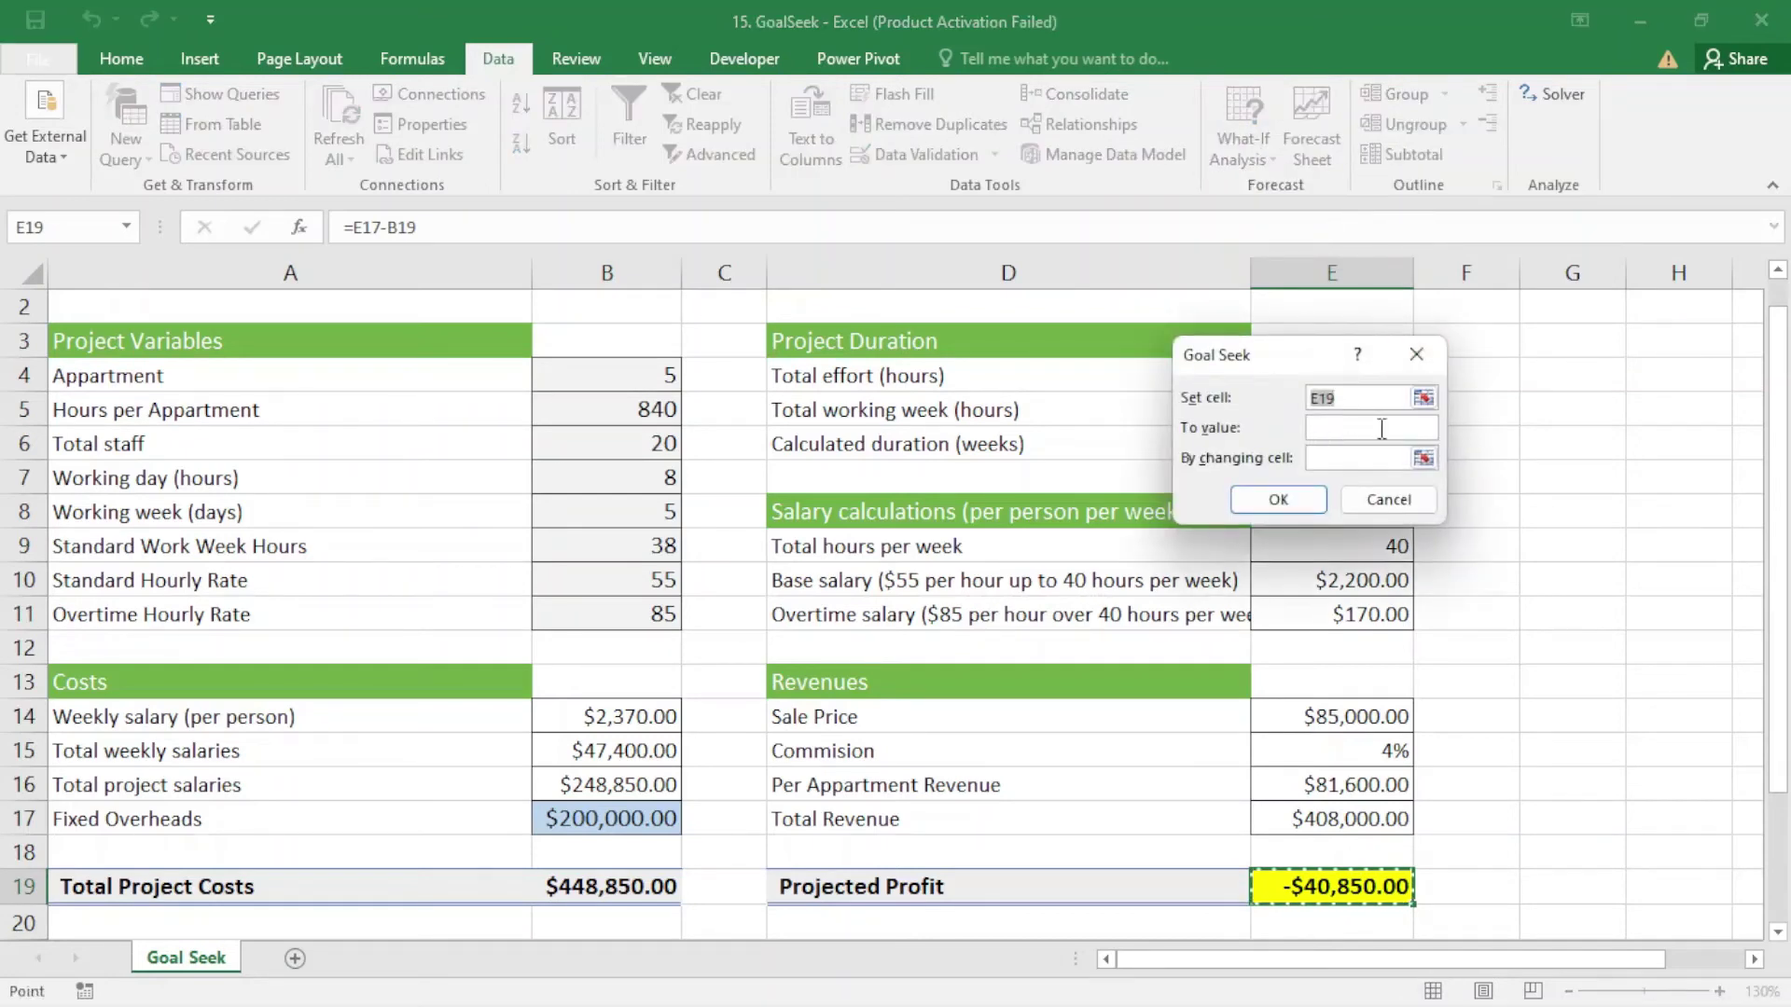
{"action": "left_click", "coordinate": [1333, 425]}
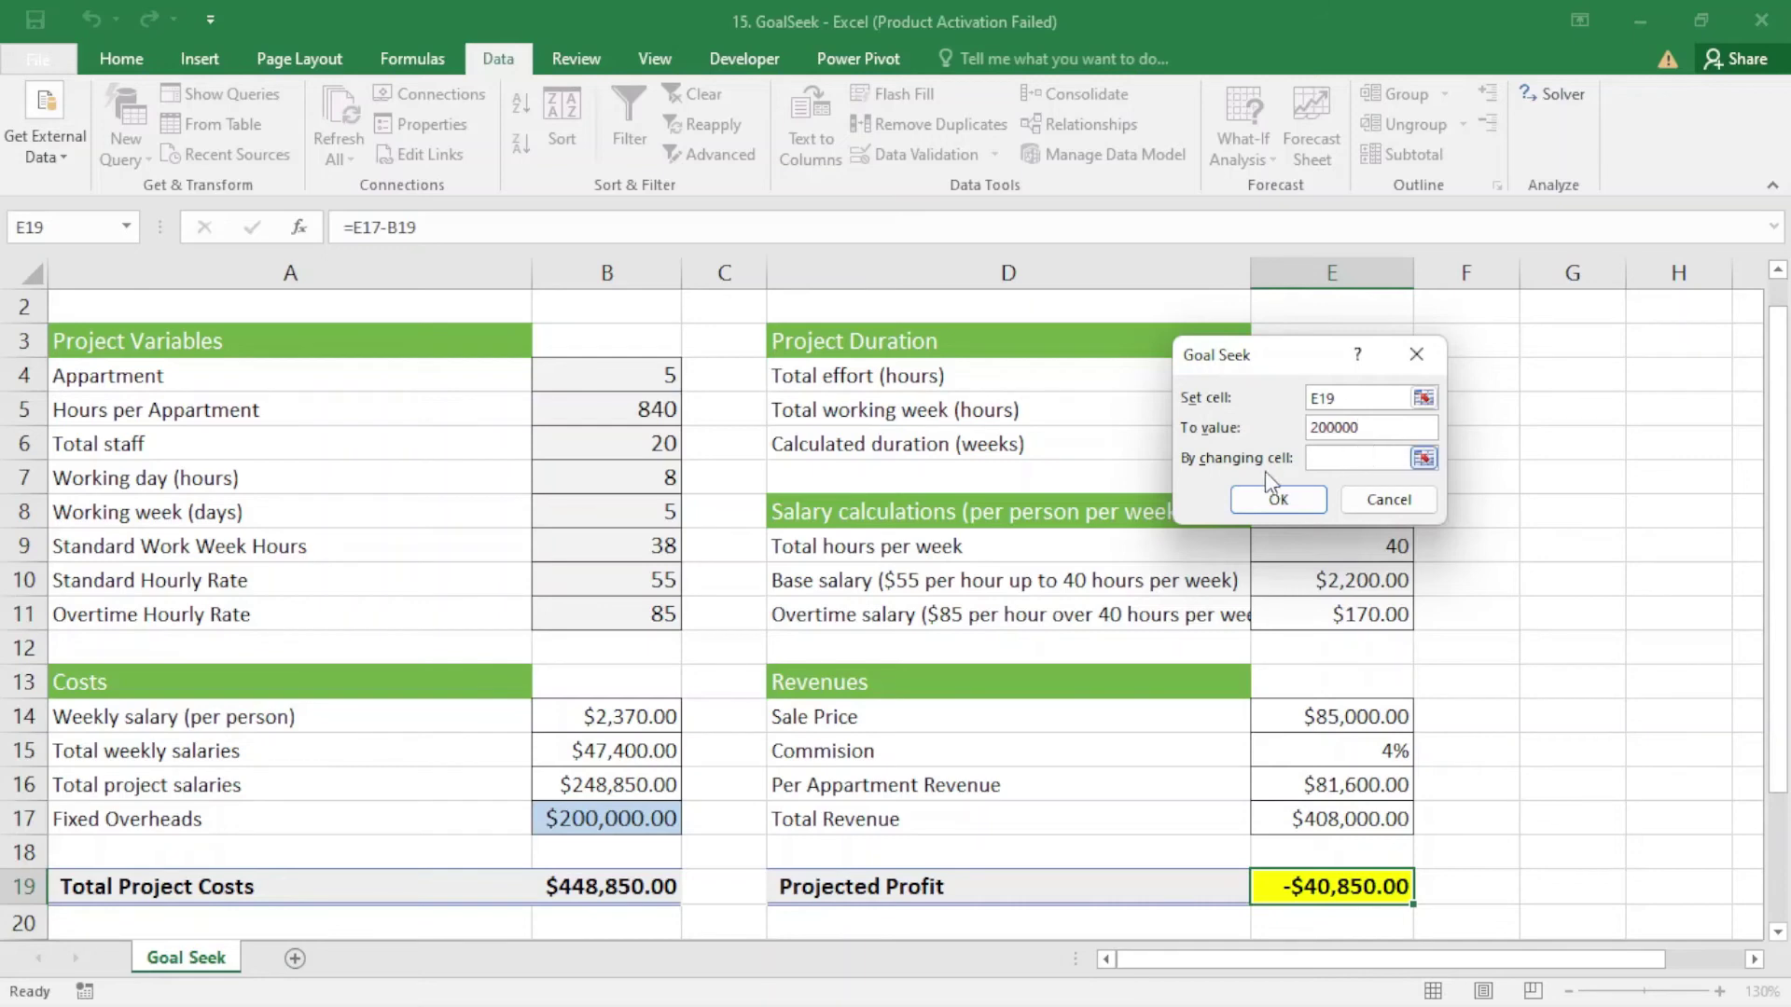
{"action": "left_click", "coordinate": [1340, 458]}
{"action": "left_click", "coordinate": [630, 377]}
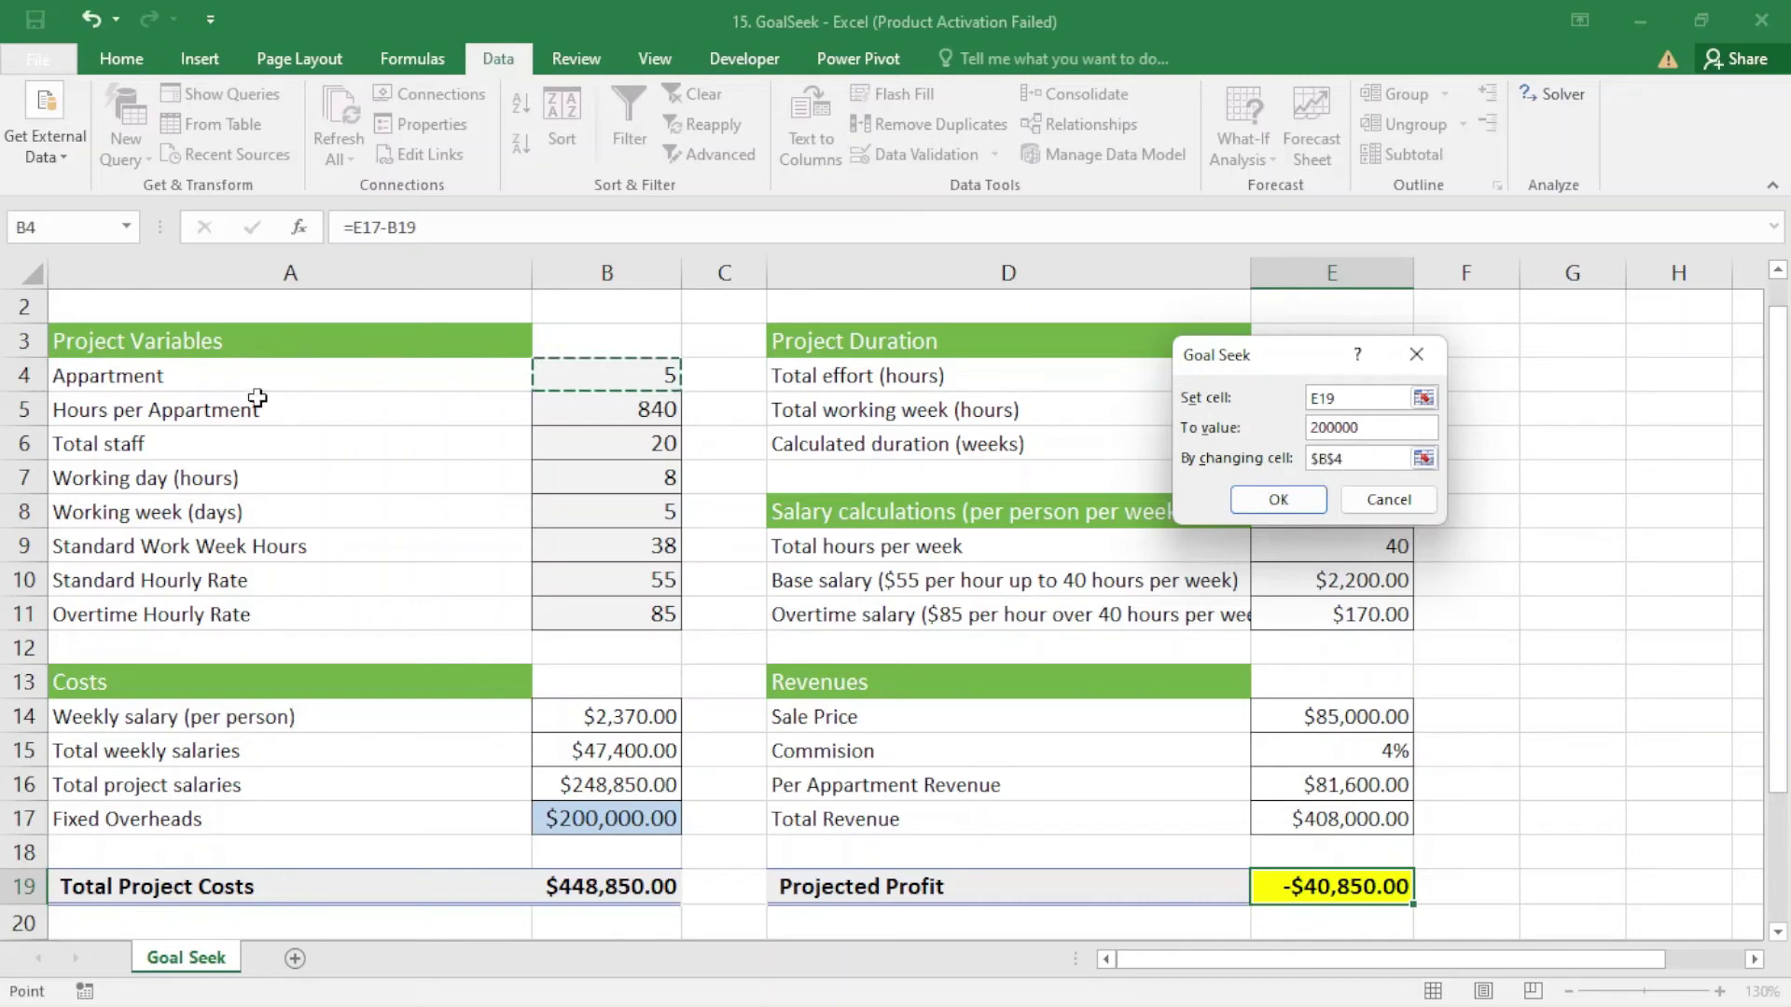
{"action": "left_click", "coordinate": [1297, 503]}
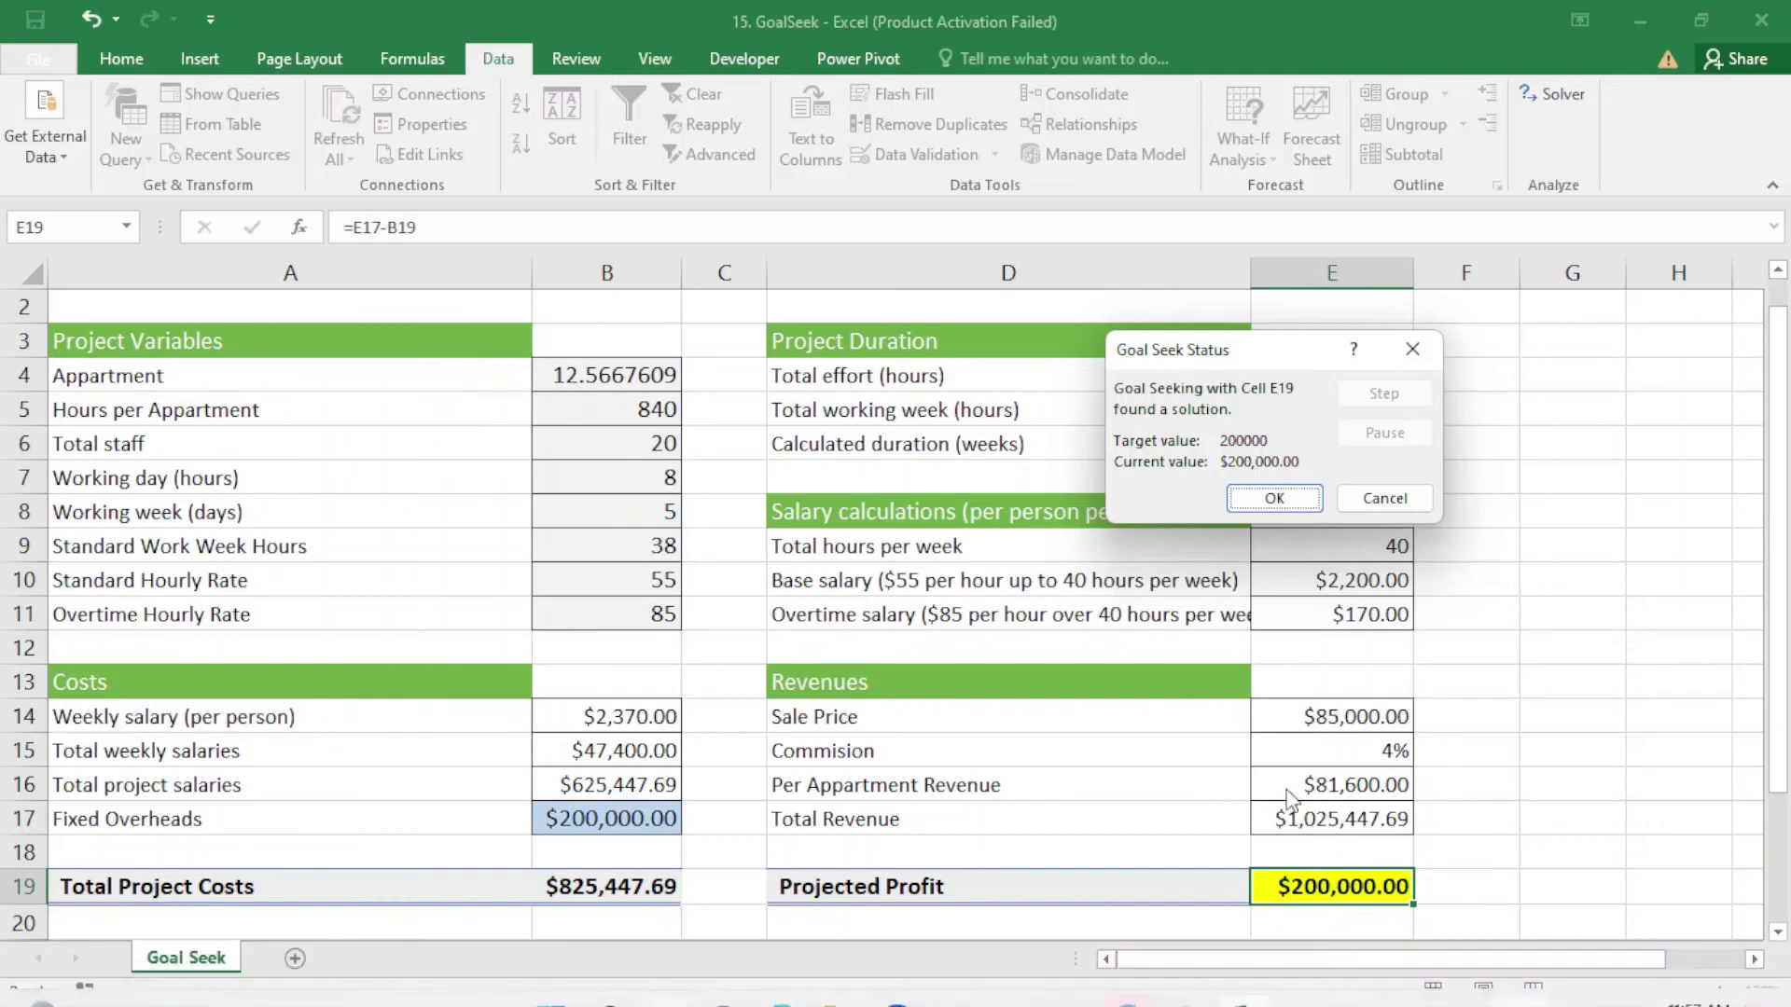
{"action": "left_click", "coordinate": [1285, 497]}
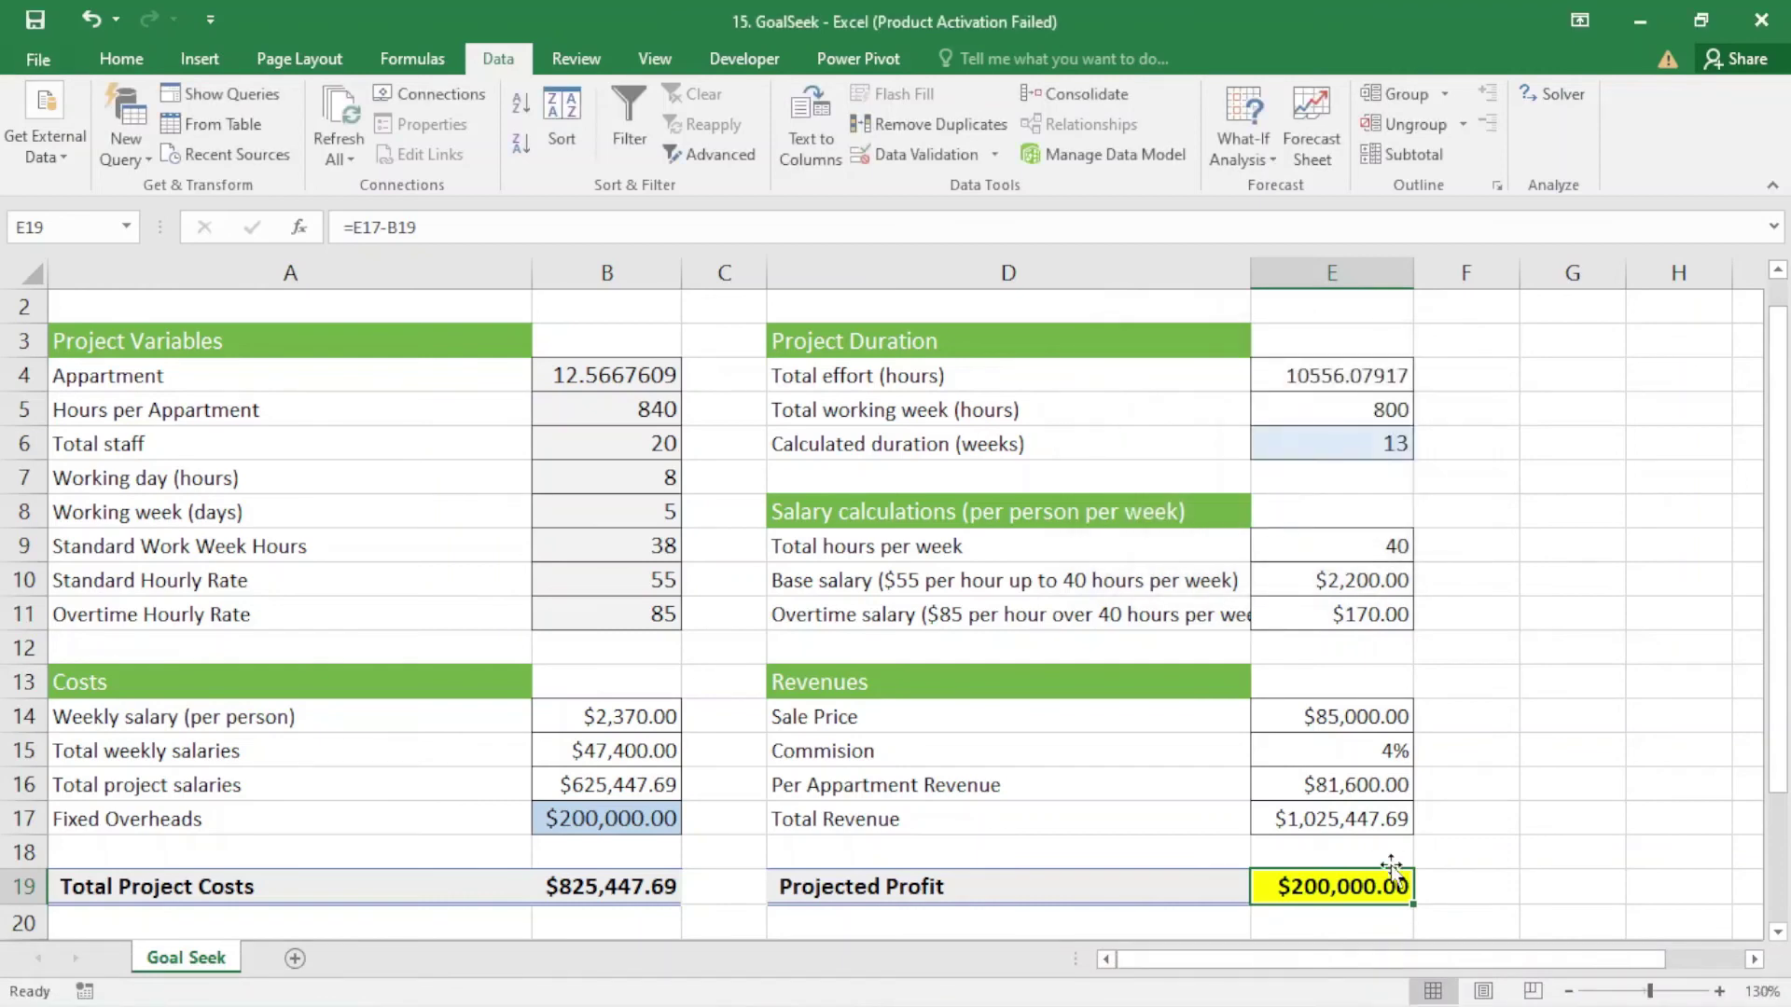
{"action": "left_click", "coordinate": [622, 374]}
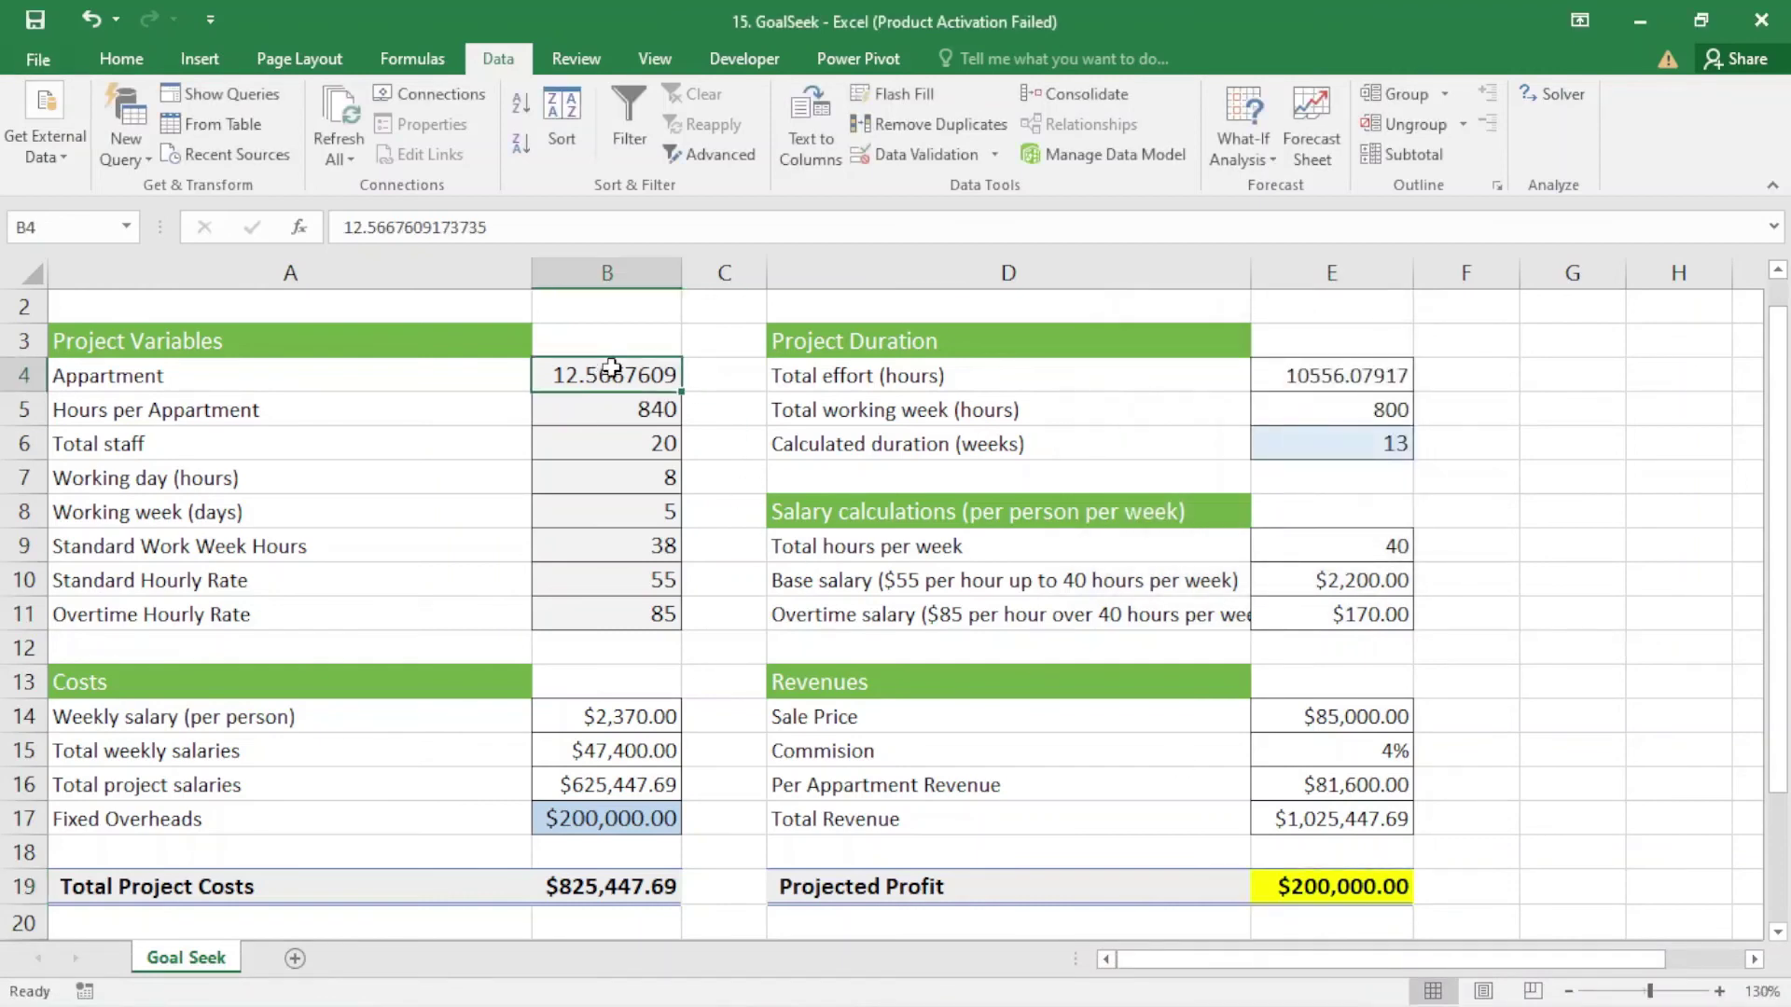
Round the apartment count in B4 to 13, then review the $213,790.00 profit and E6 duration.
{"action": "double_click", "coordinate": [643, 373]}
{"action": "left_click_drag", "start_coordinate": [678, 374], "coordinate": [487, 374]}
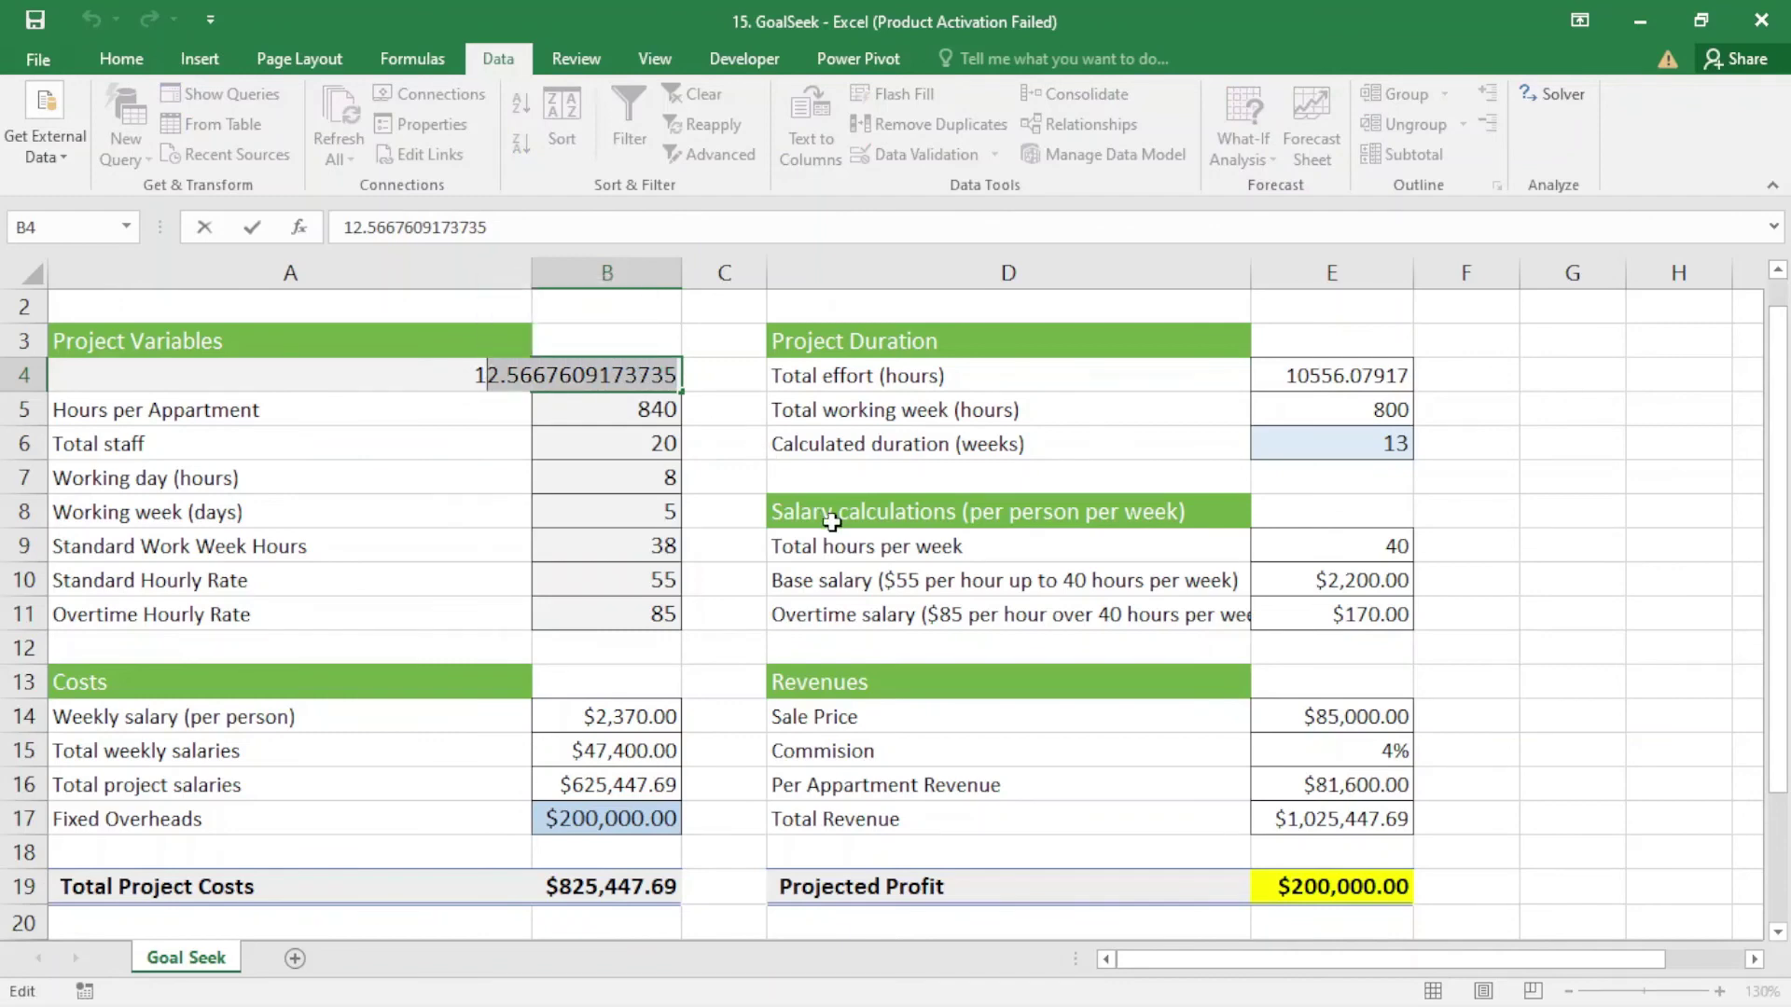
{"action": "type", "text": "3"}
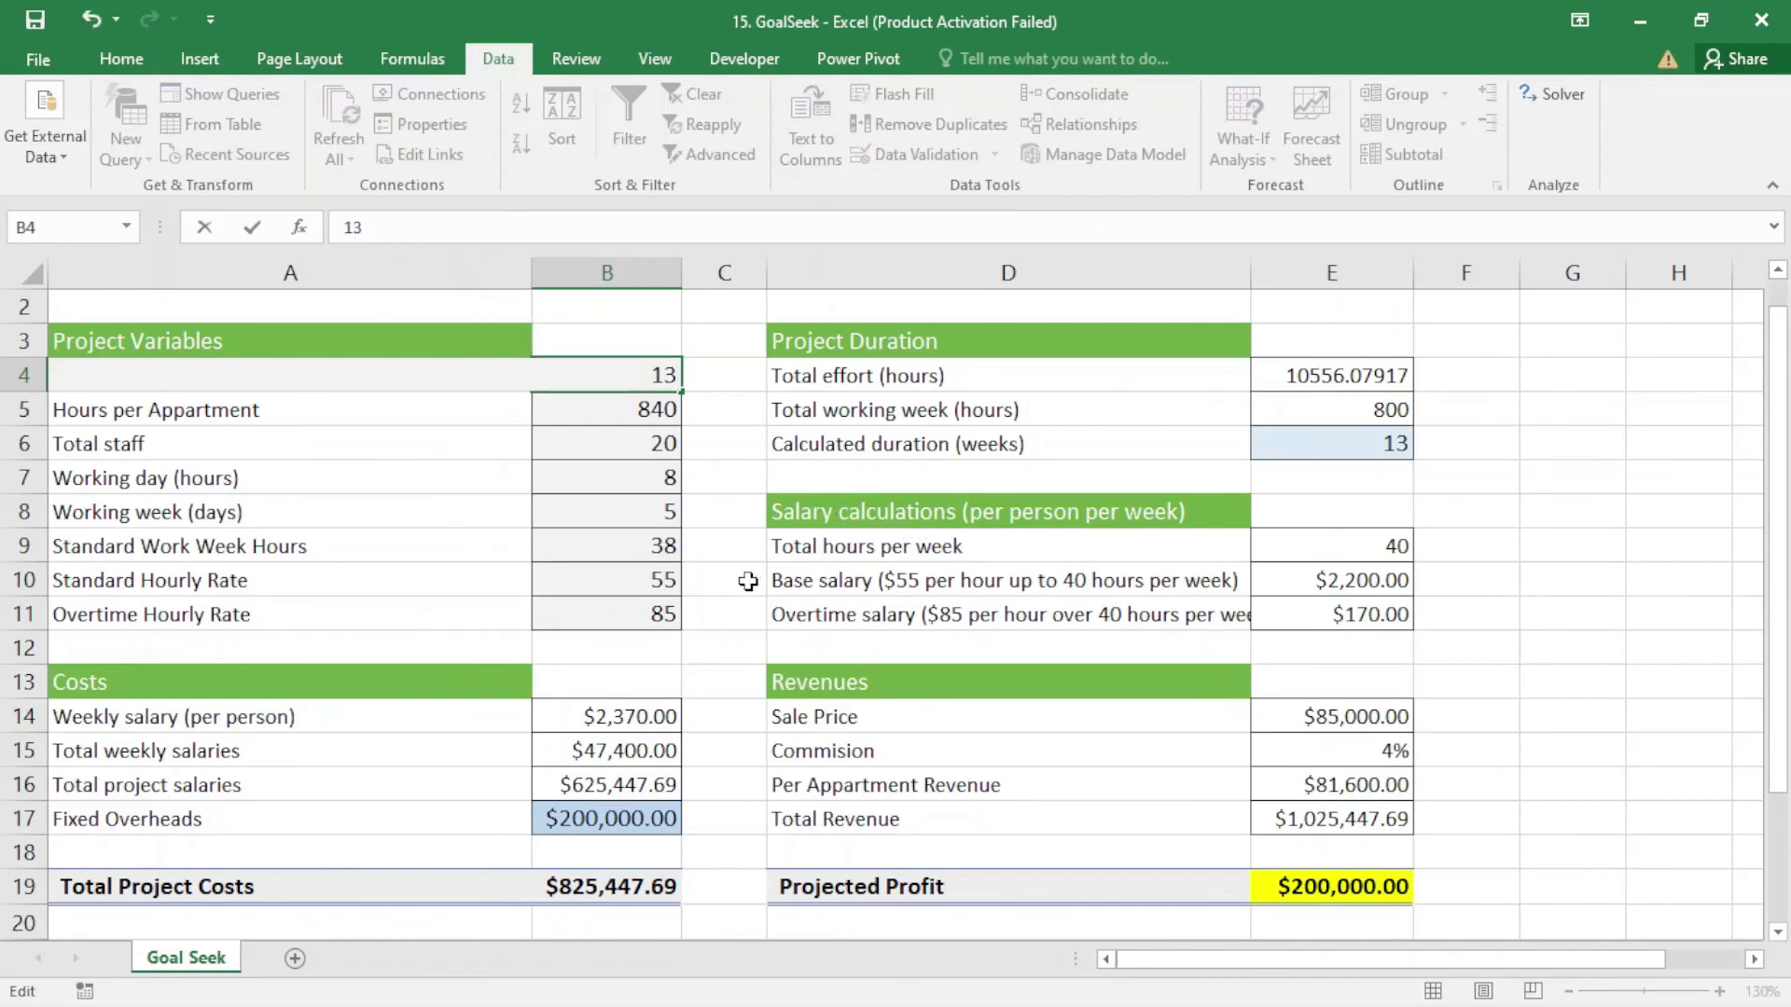
{"action": "key", "text": "Return"}
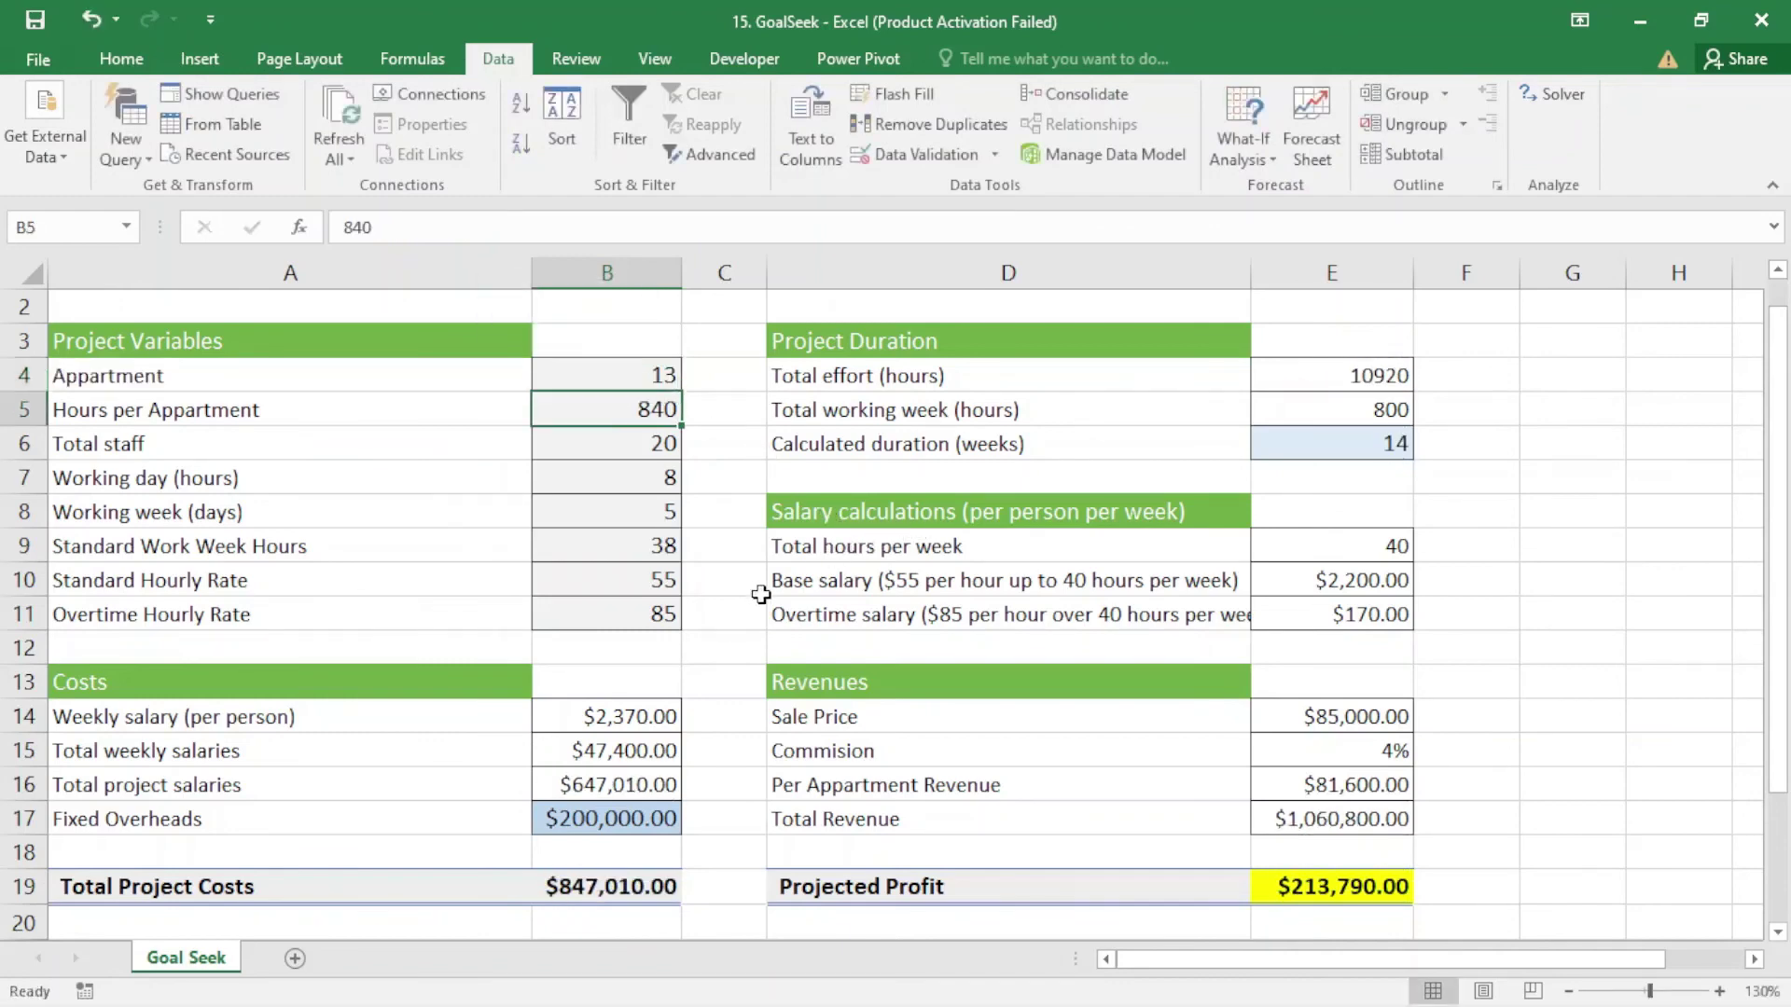
{"action": "left_click", "coordinate": [1329, 894]}
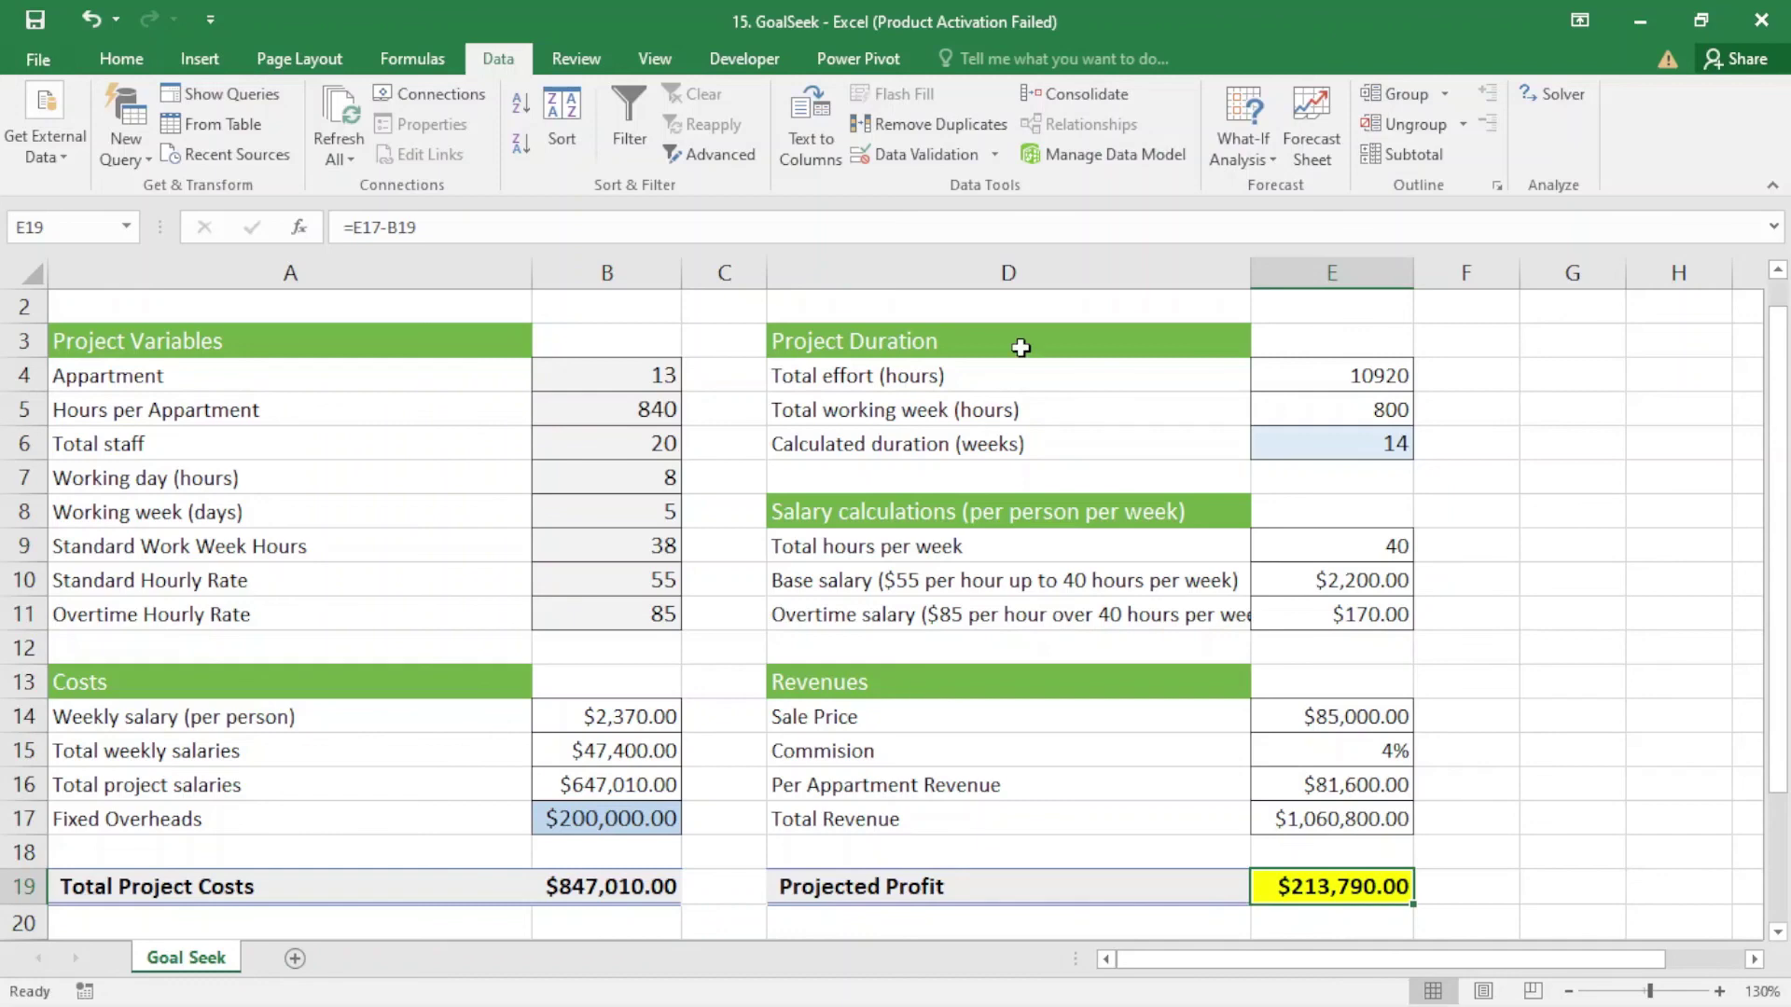
{"action": "left_click", "coordinate": [1326, 437]}
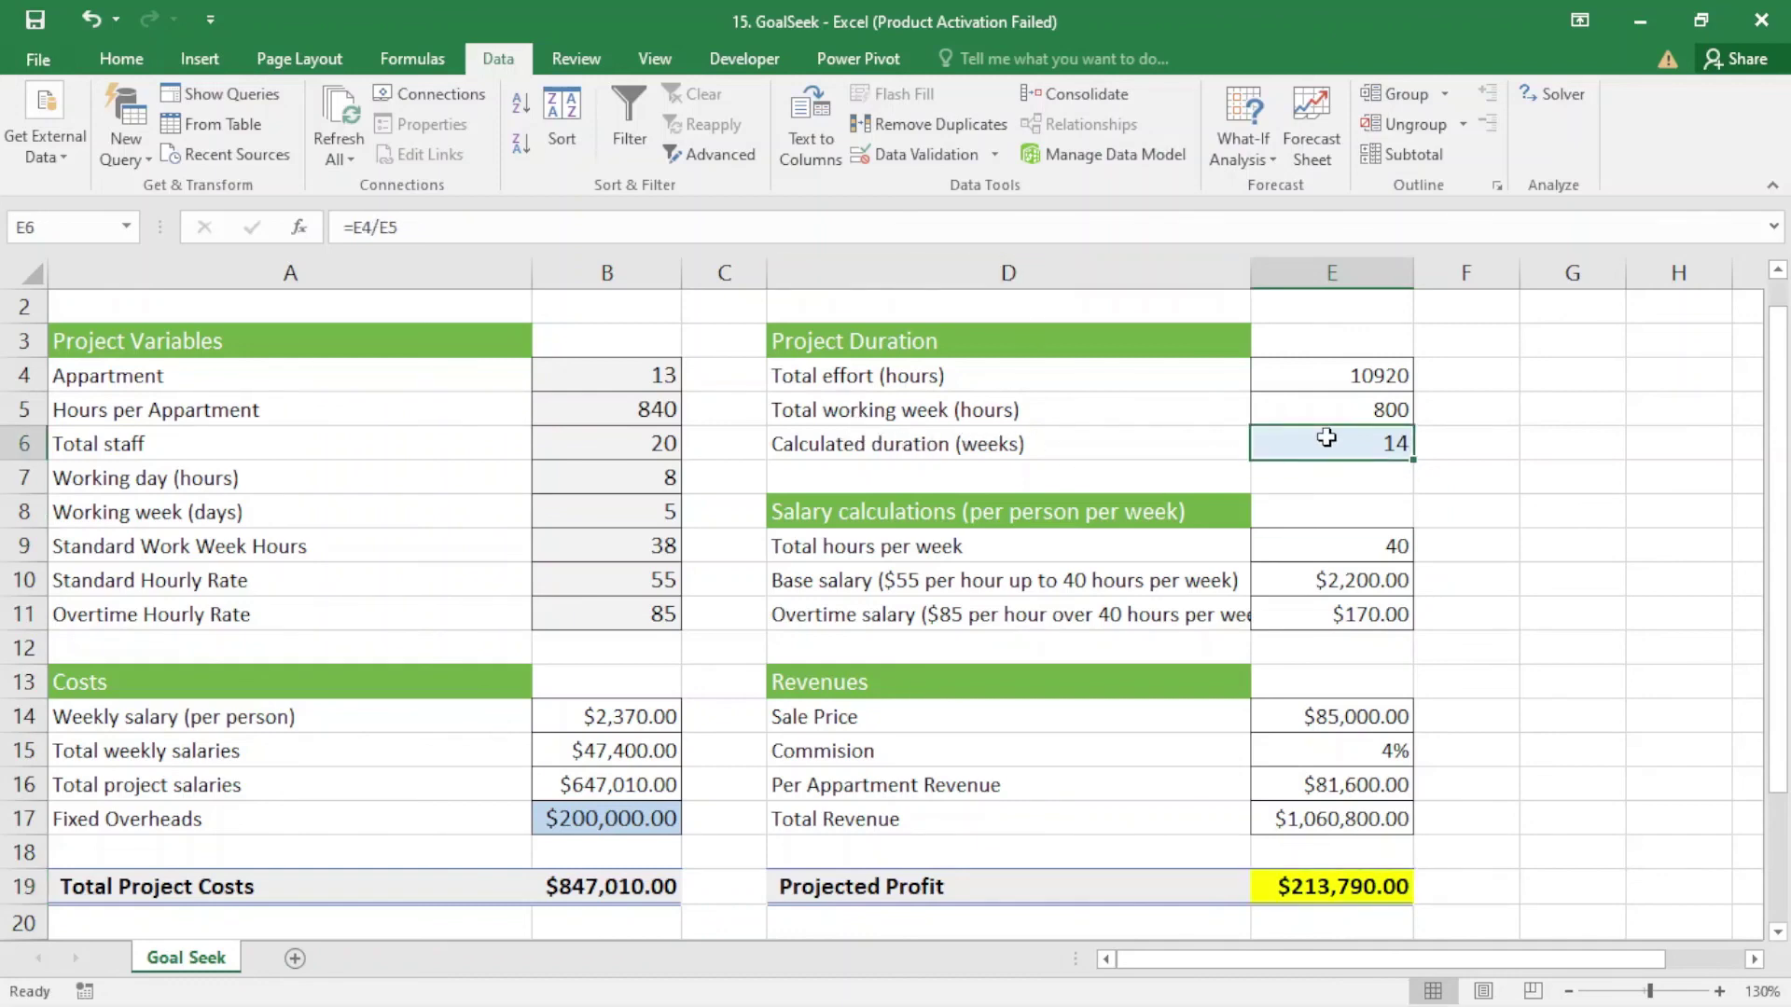